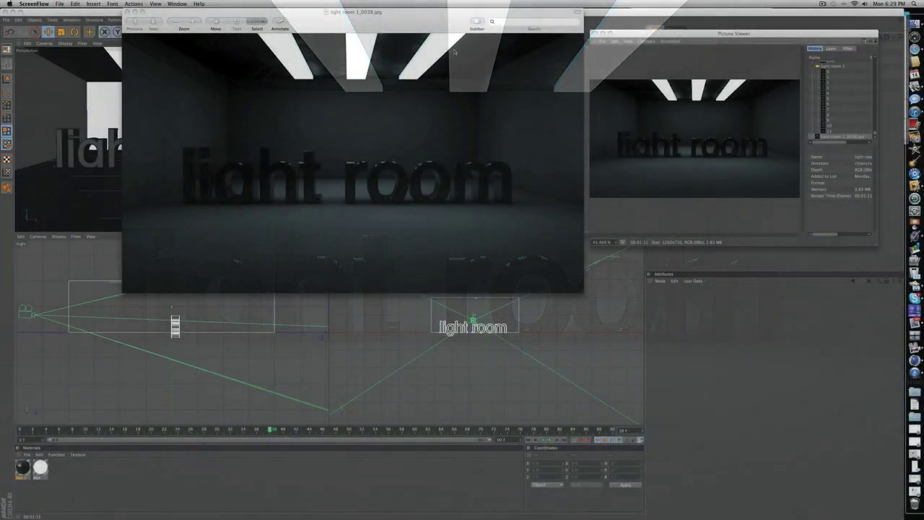
Step: Examine the finished light room render in an enlarged preview, including the area around the text, and close the image
drag(386, 13, 363, 20)
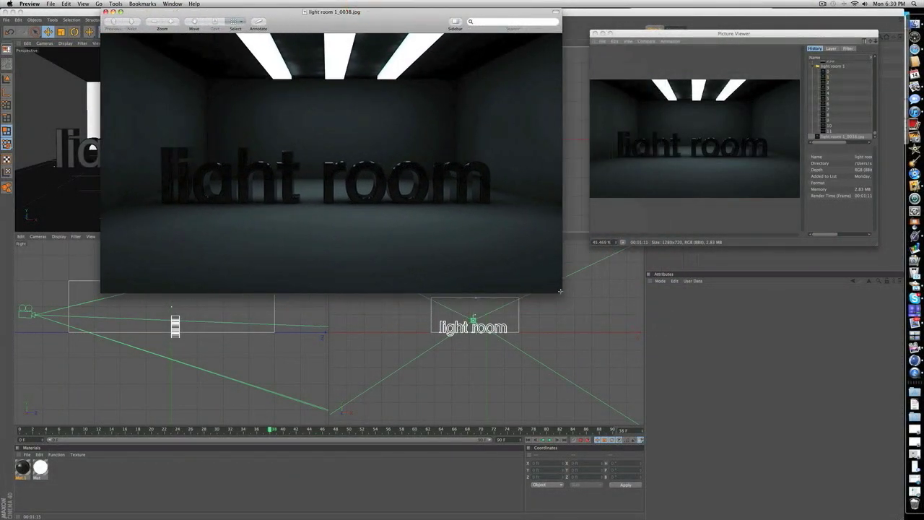
drag(560, 291, 740, 432)
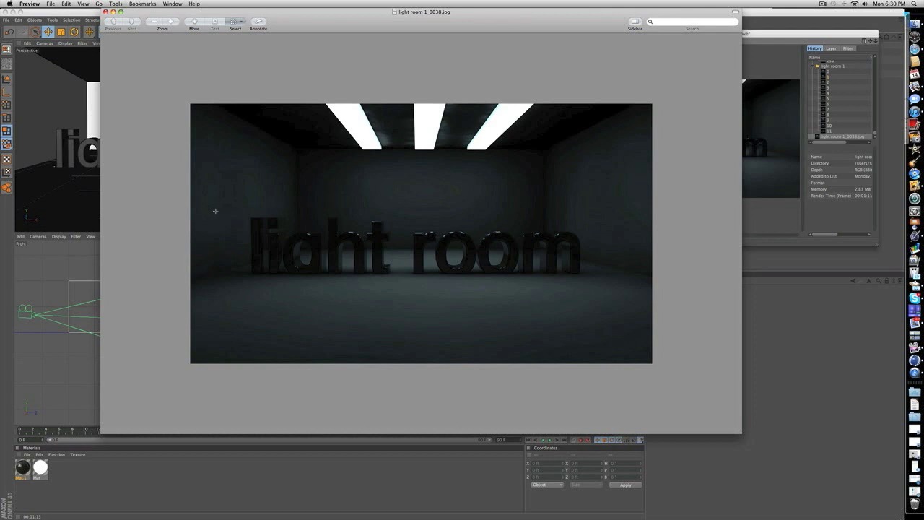
drag(223, 192, 621, 332)
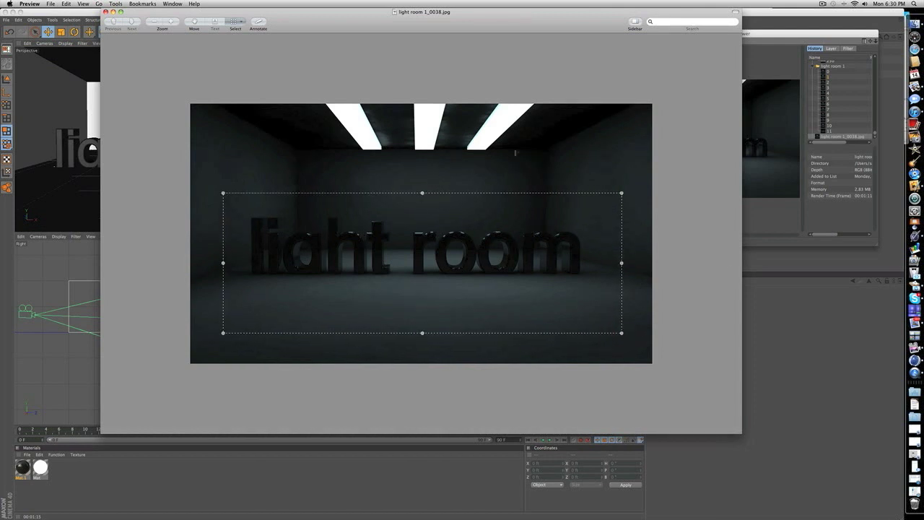
click(515, 152)
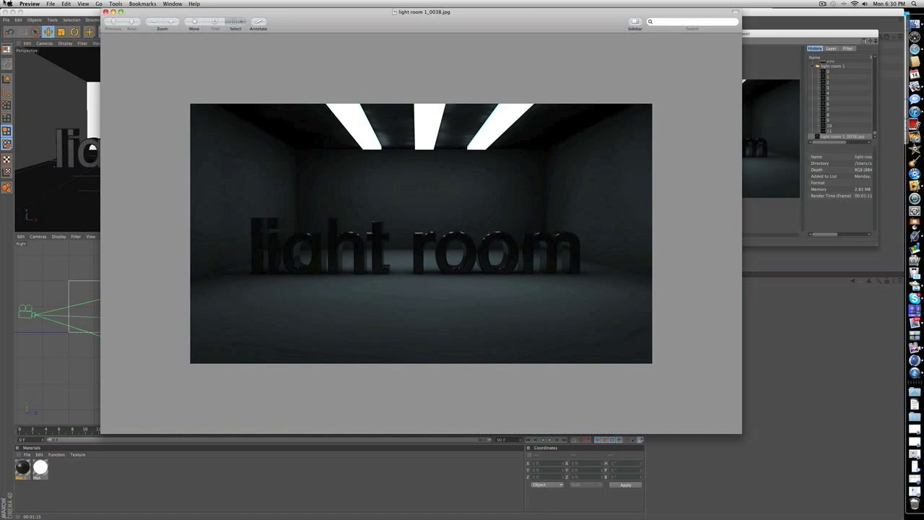
click(105, 12)
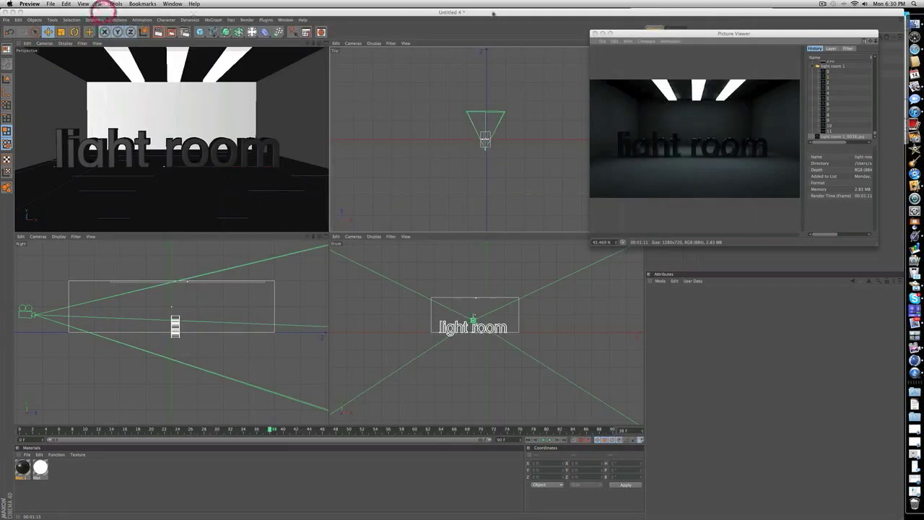
Step: Close the Picture Viewer and create a new empty scene in CINEMA 4D
click(604, 31)
click(569, 28)
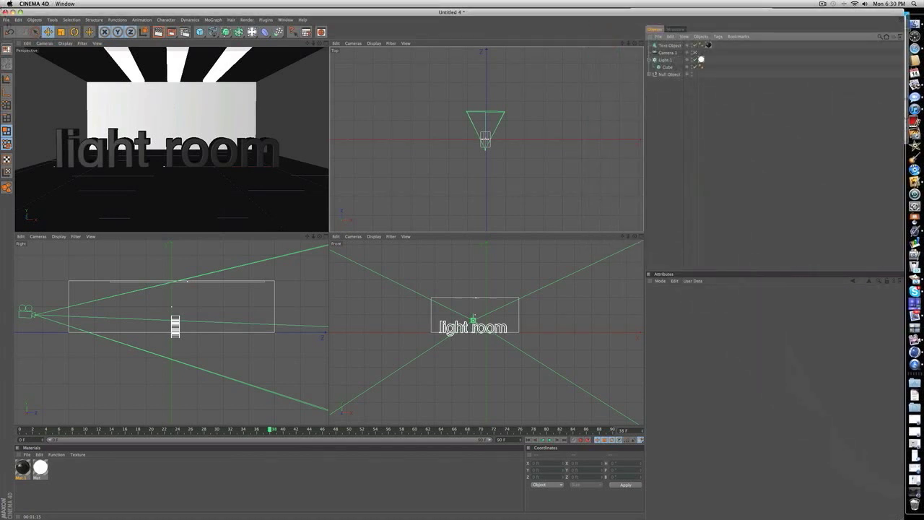
click(6, 19)
click(14, 30)
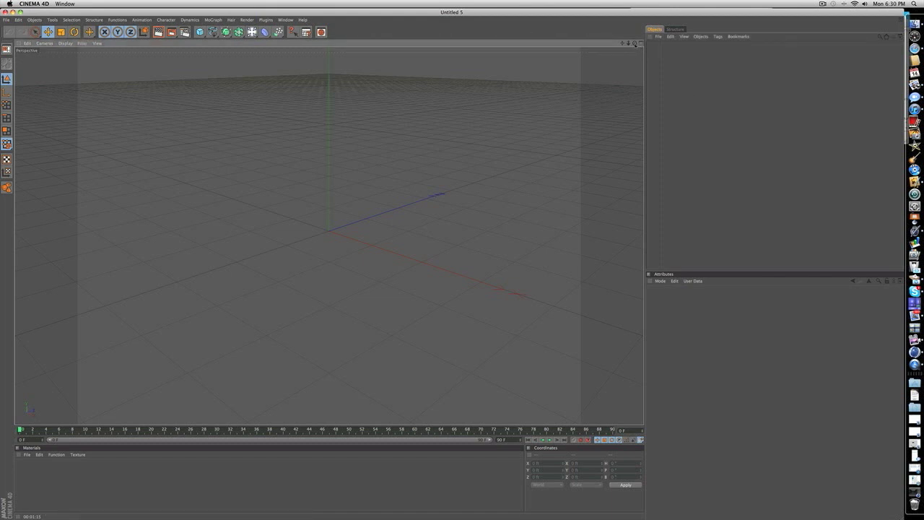
Step: Level the perspective view to face the origin head-on, add a camera from that viewpoint, and make it the active view
drag(635, 43, 635, 16)
drag(635, 77, 635, 80)
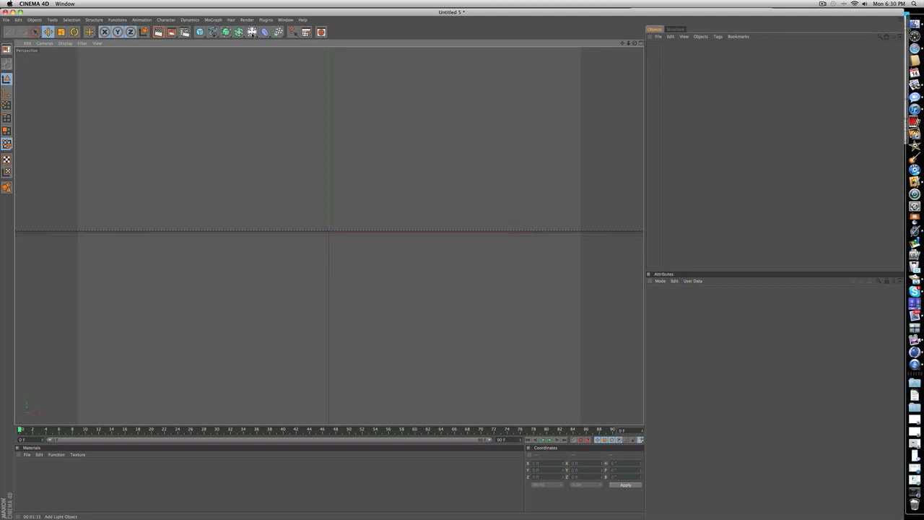
click(251, 31)
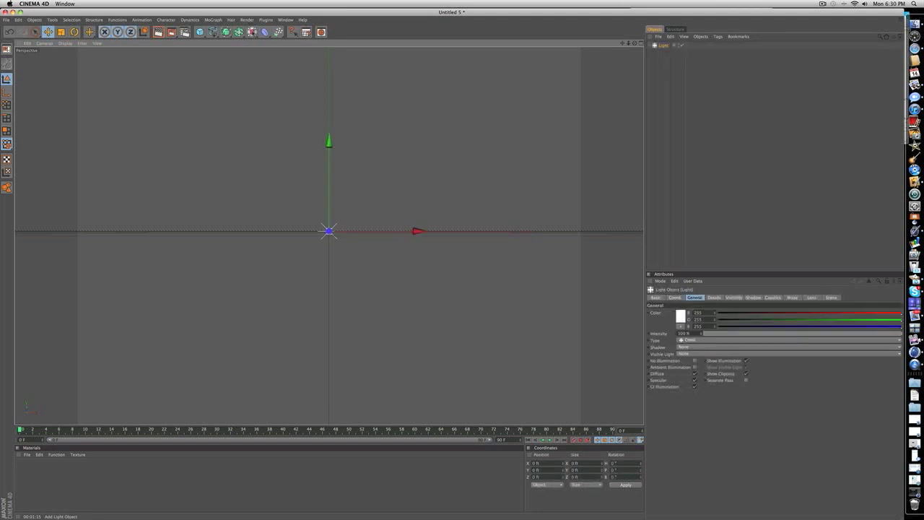
key(super+z)
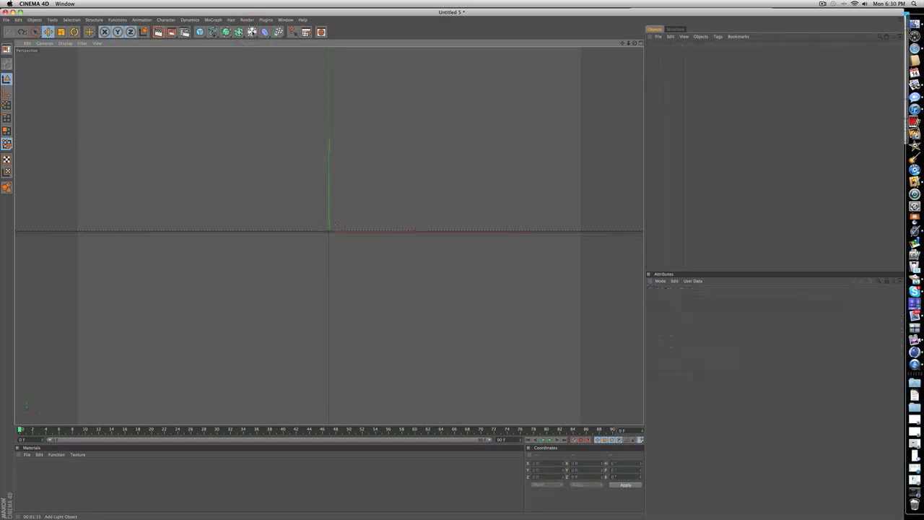
click(252, 32)
click(374, 51)
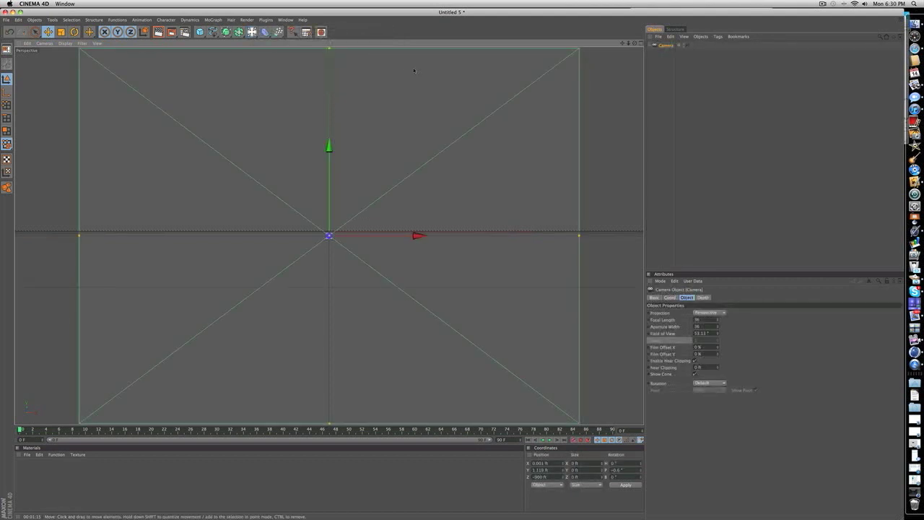
scroll(414, 70, up, 2)
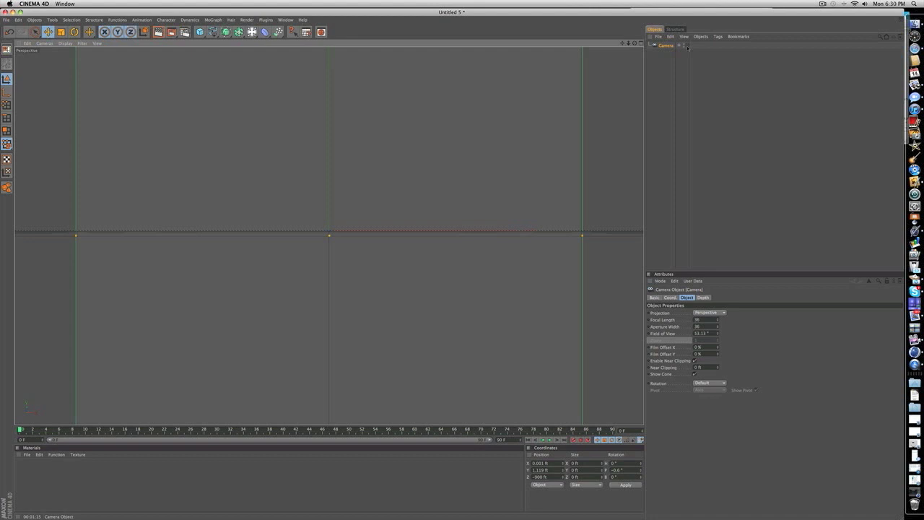
click(687, 46)
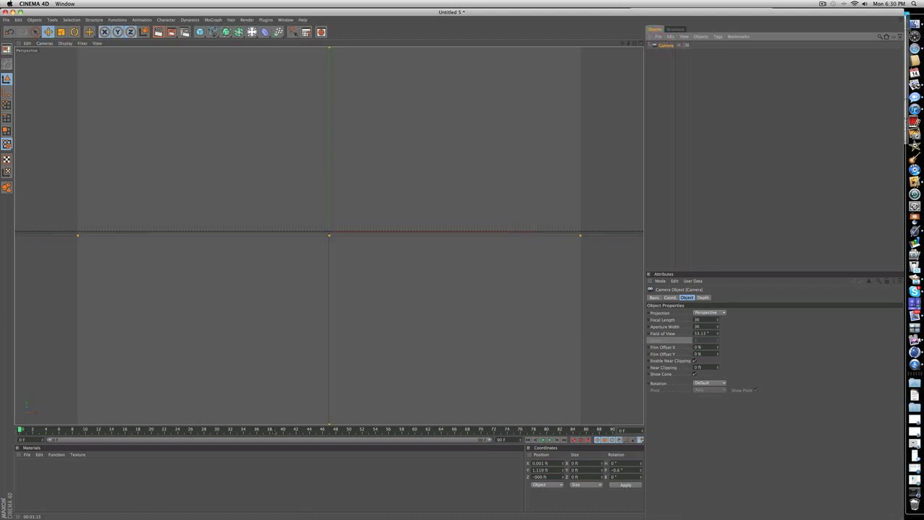
Step: Deselect the camera and set the timeline's current frame to 36
drag(267, 431, 39, 436)
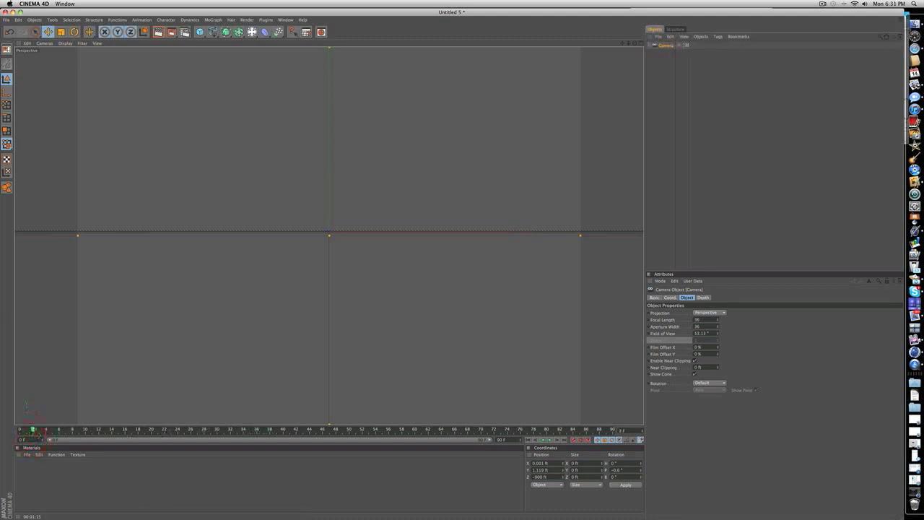
click(585, 429)
click(727, 158)
mouse_move(636, 44)
mouse_down()
mouse_move(632, 58)
mouse_move(635, 43)
mouse_move(614, 64)
mouse_move(631, 22)
mouse_move(640, 40)
mouse_up()
click(256, 430)
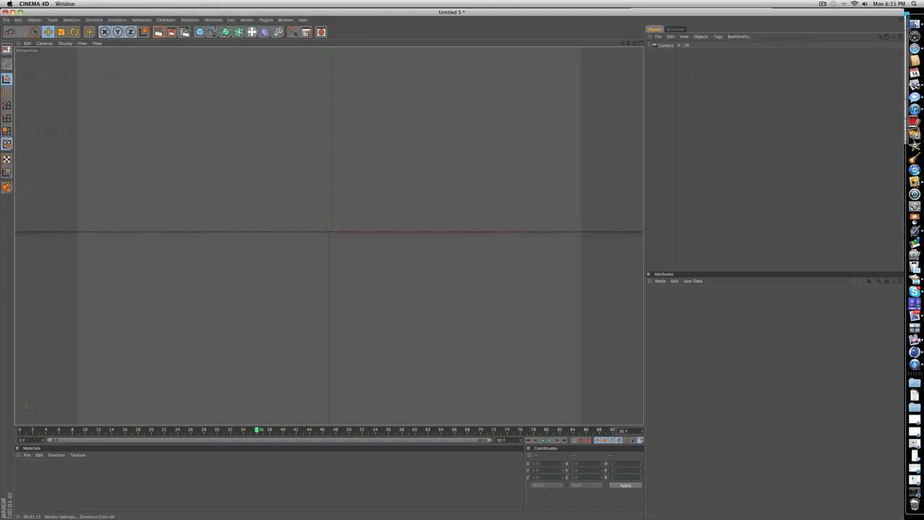
Step: Set the render output size to 1280 by 720 pixels in the render settings
click(185, 31)
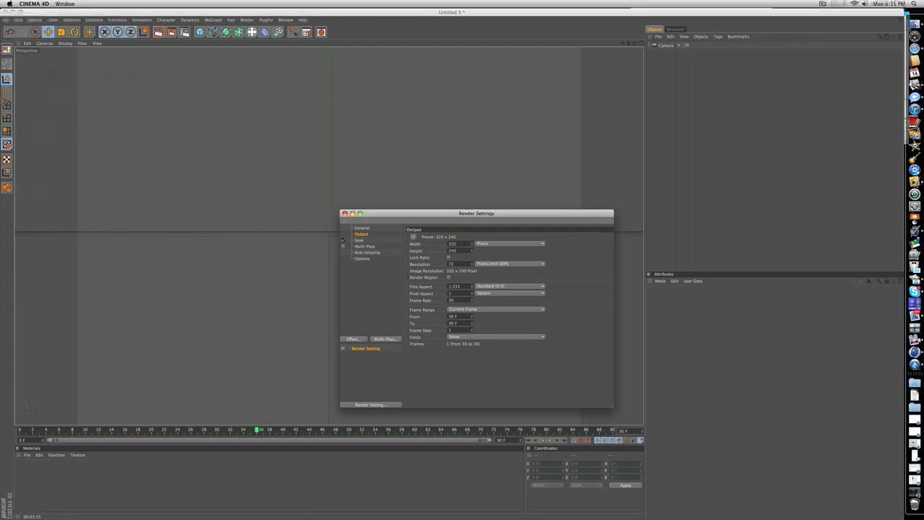
drag(465, 246, 411, 244)
text(128)
key(Tab)
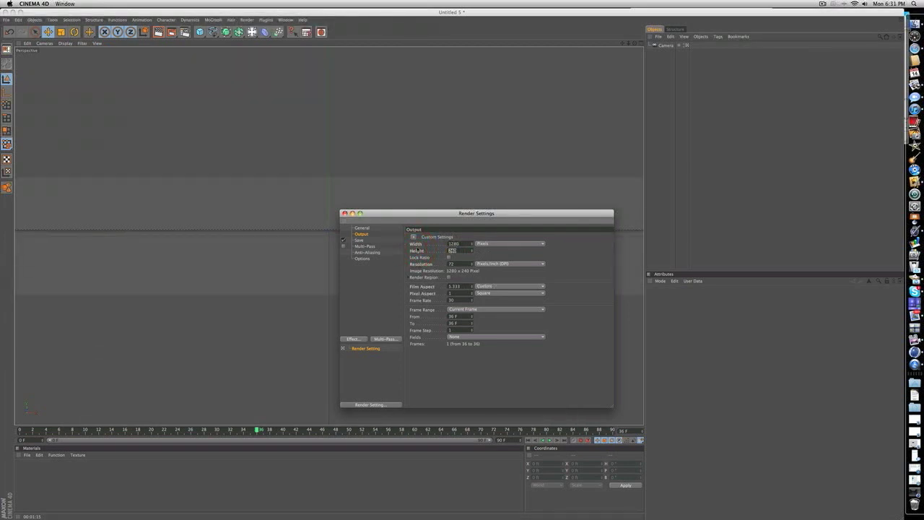
text(72)
Step: Set the file format for saved renders to JPEG
click(359, 239)
click(457, 257)
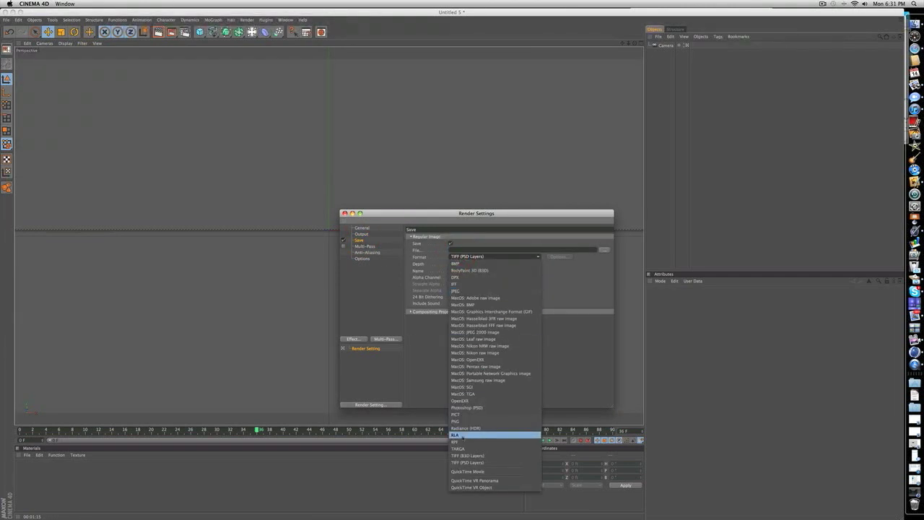
click(457, 290)
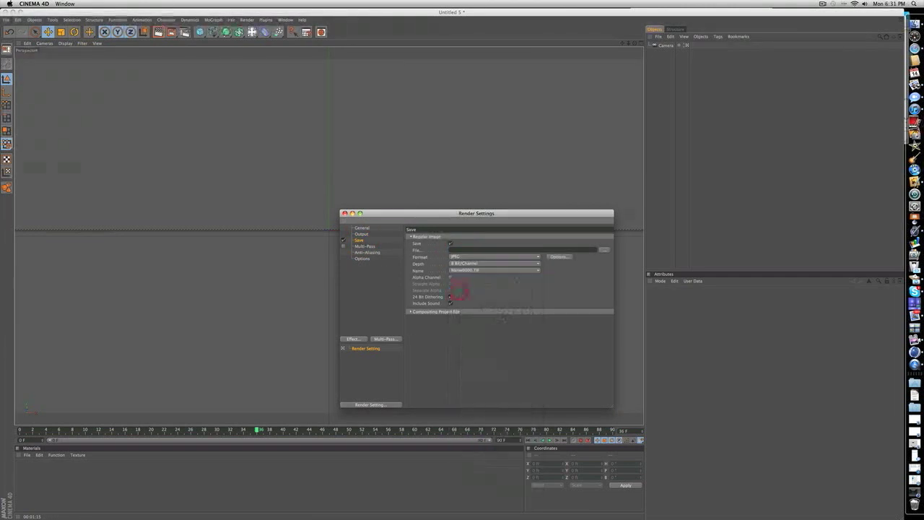
Step: Add the Ambient Occlusion render effect and set its maximum samples to 80
click(368, 246)
click(366, 253)
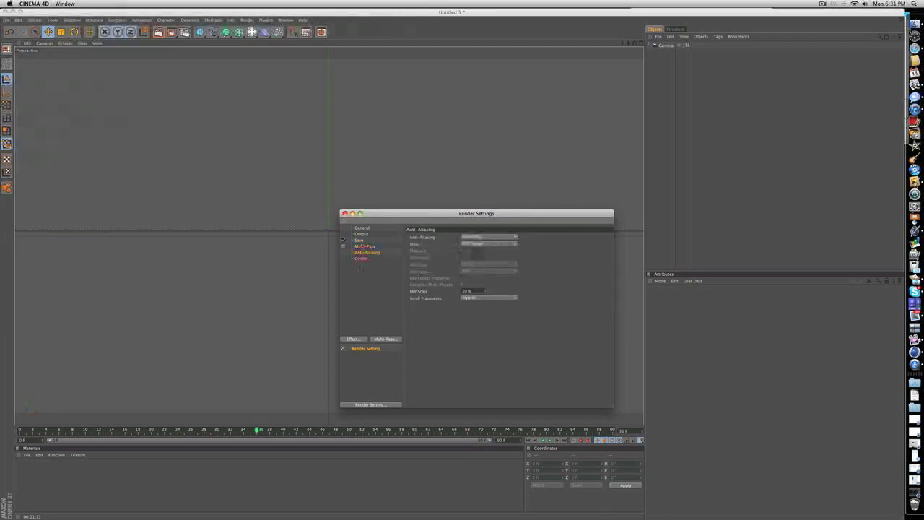
click(363, 263)
click(352, 339)
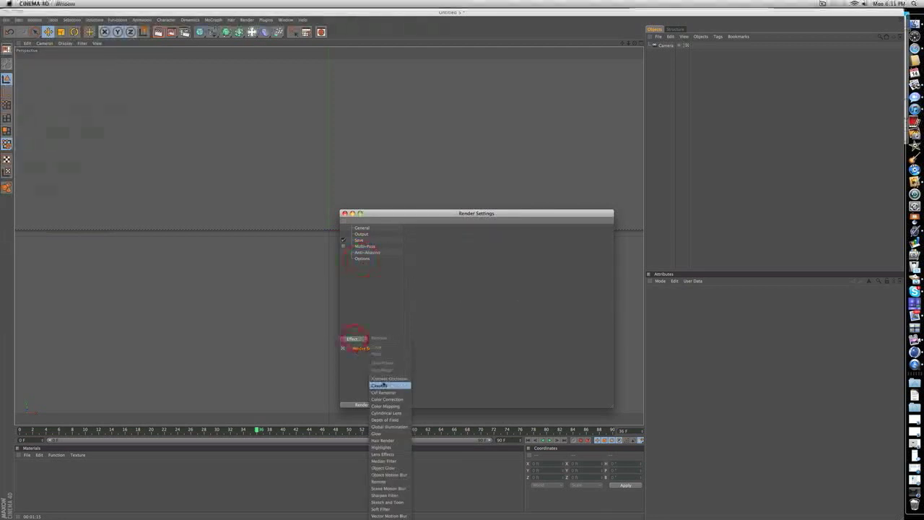
click(382, 381)
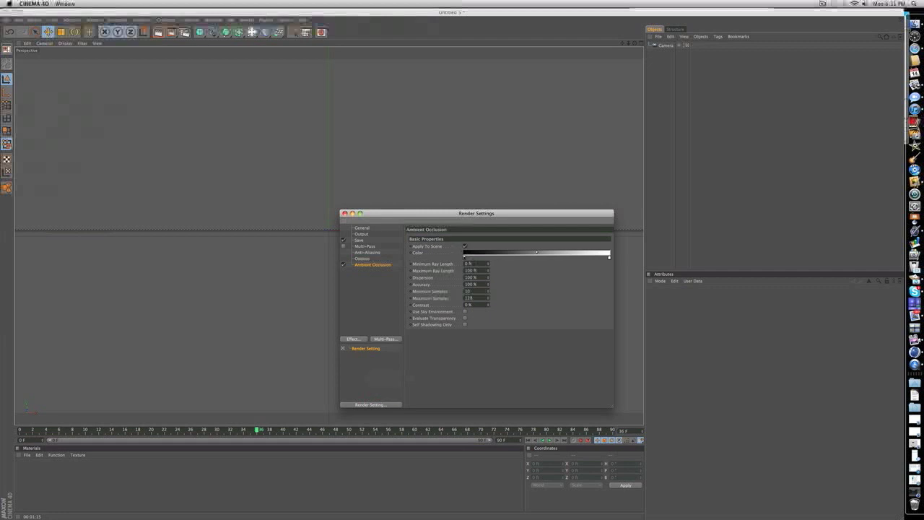
double_click(468, 297)
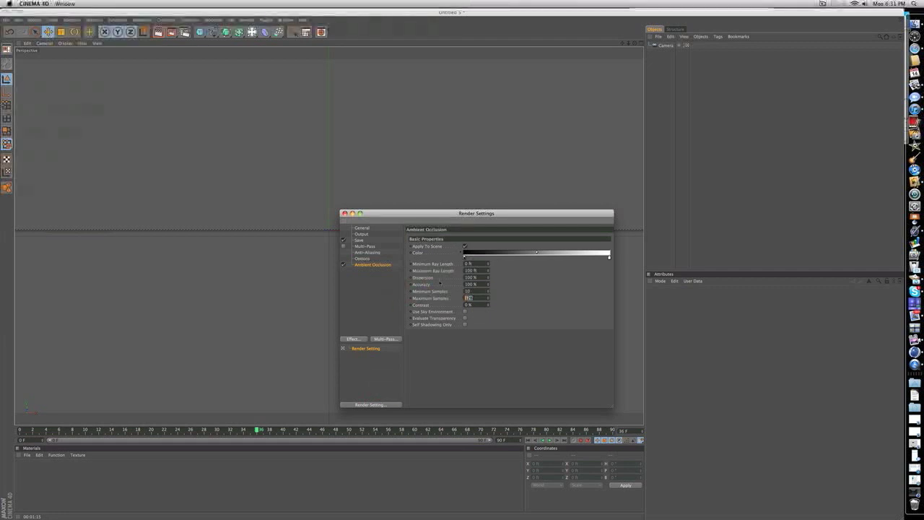
text(80)
Step: Add Global Illumination, set its irradiance cache stochastic samples to Low, and choose a different record density
click(351, 339)
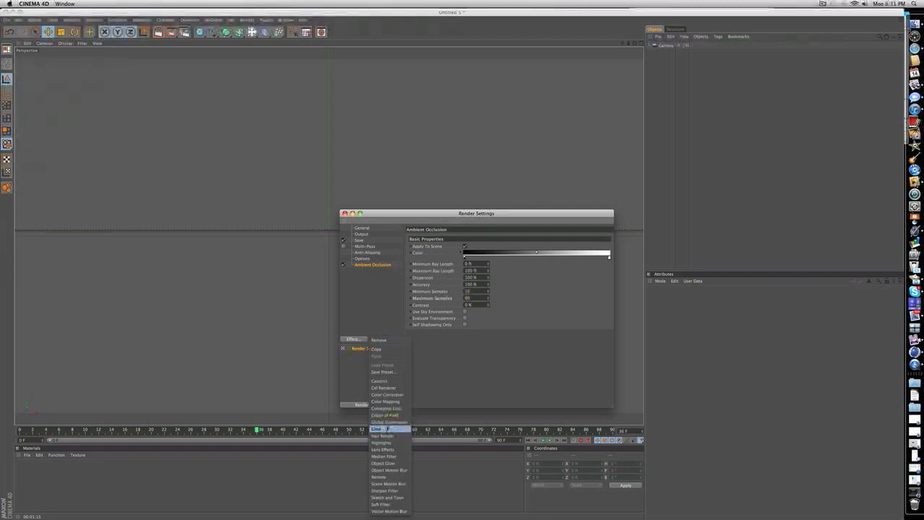
click(390, 429)
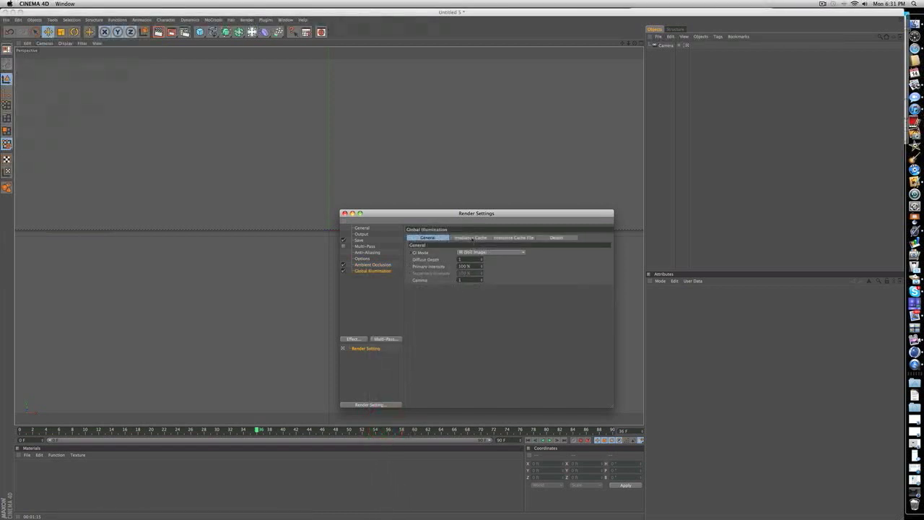
click(471, 238)
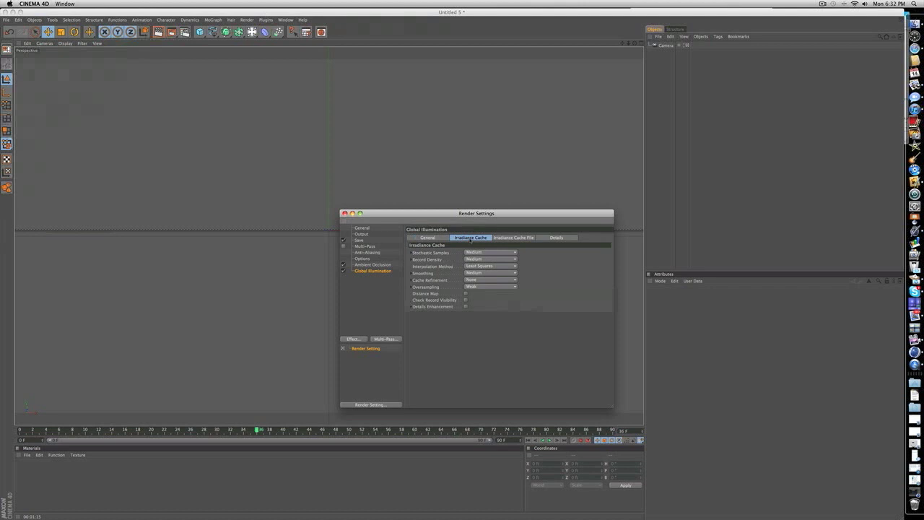
click(473, 253)
click(476, 268)
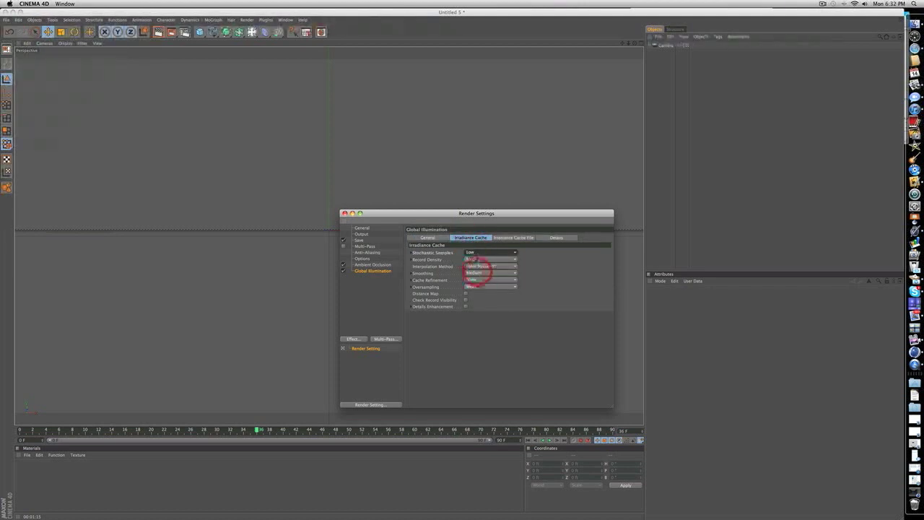
click(475, 259)
click(472, 281)
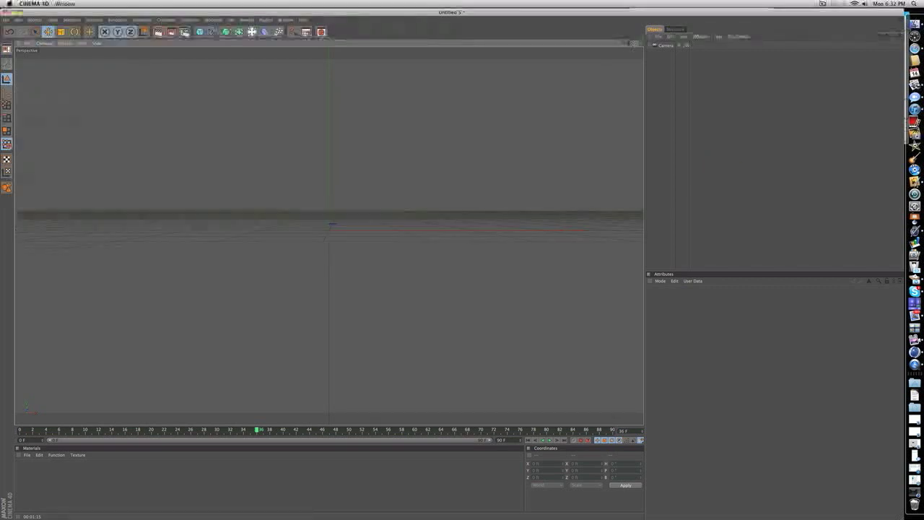
Step: Add a 200 ft cube and raise it to about 101 ft in Y so its base rests on the ground grid
drag(634, 44, 654, 77)
drag(201, 33, 265, 39)
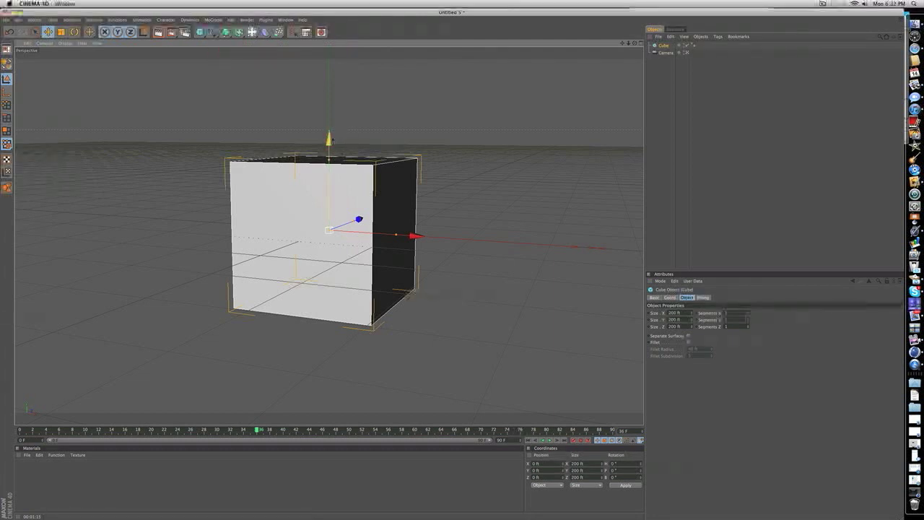
drag(329, 142, 329, 88)
click(641, 44)
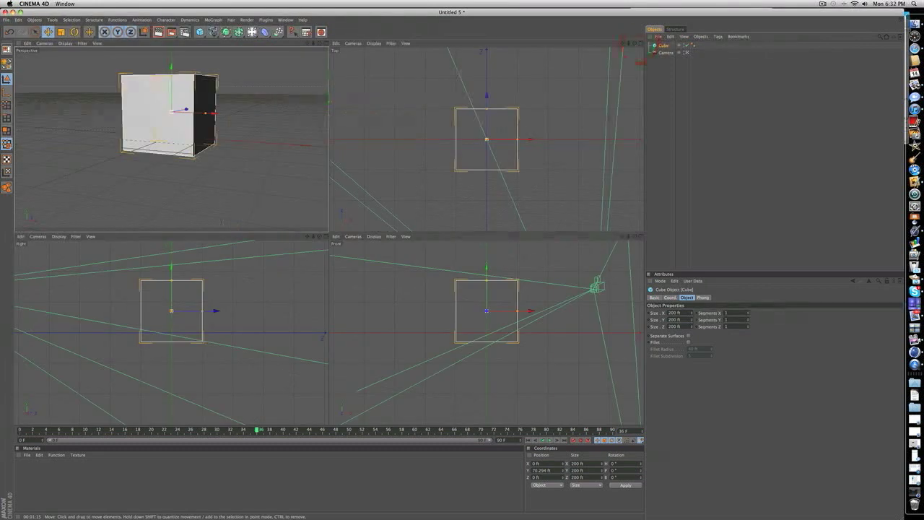
drag(171, 272, 172, 263)
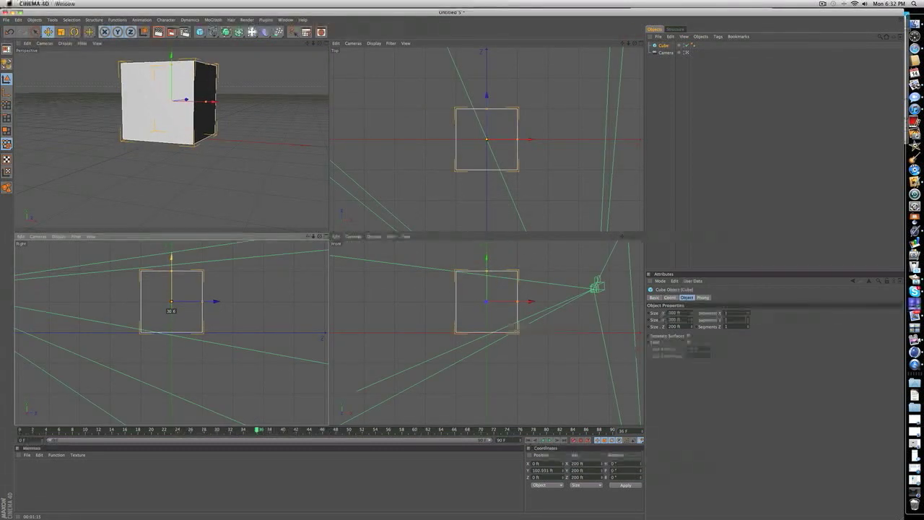
Step: Enlarge the perspective view and set the cube's X size to 500 ft
click(324, 43)
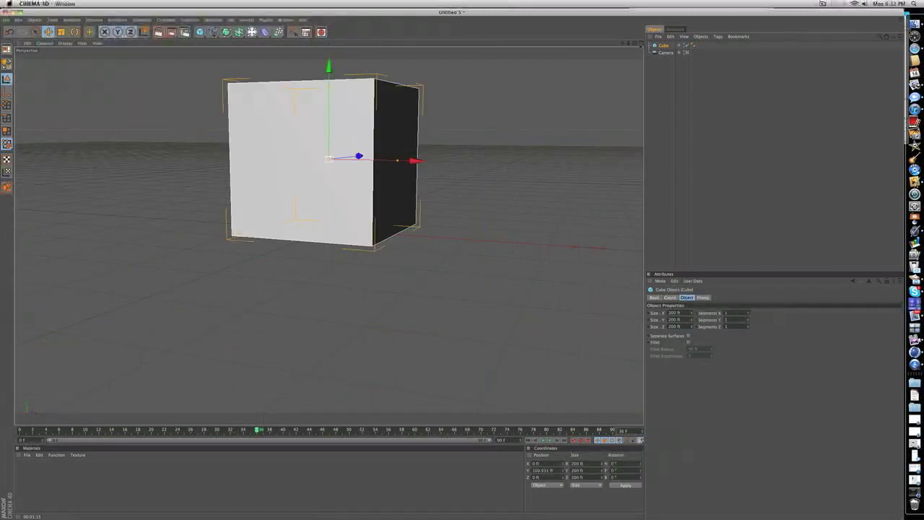
mouse_move(692, 312)
mouse_down()
mouse_move(691, 249)
mouse_move(706, 313)
mouse_up()
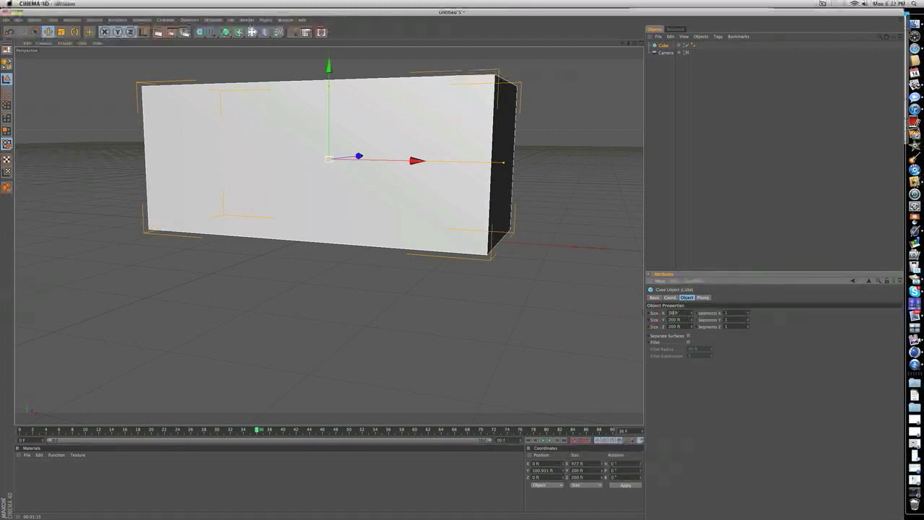
key(Return)
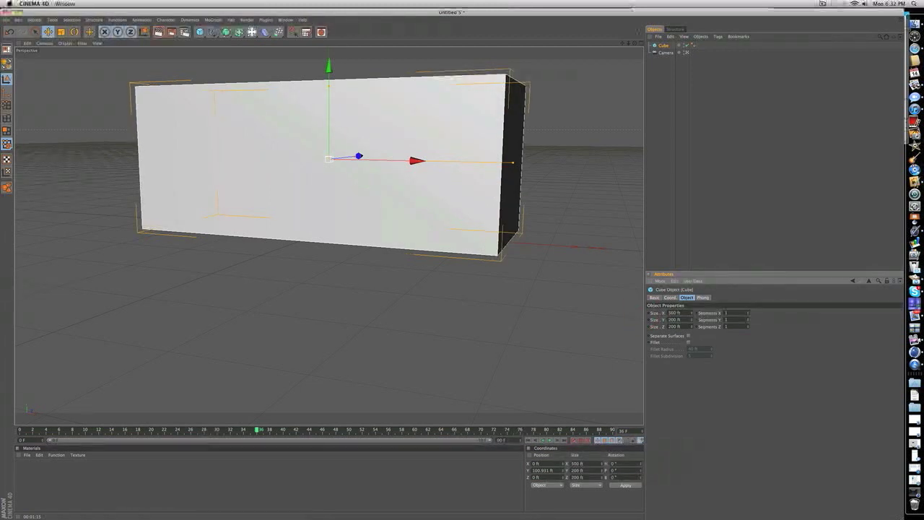
drag(635, 44, 625, 81)
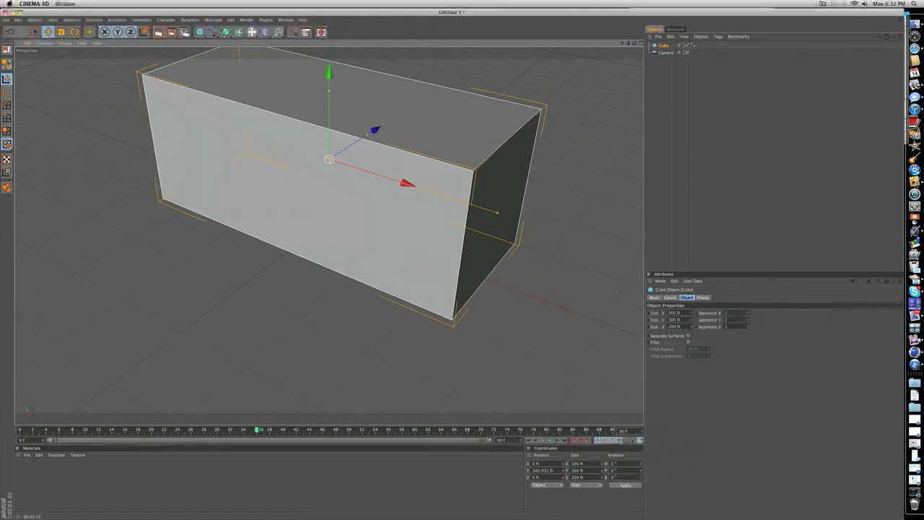
drag(691, 320, 691, 306)
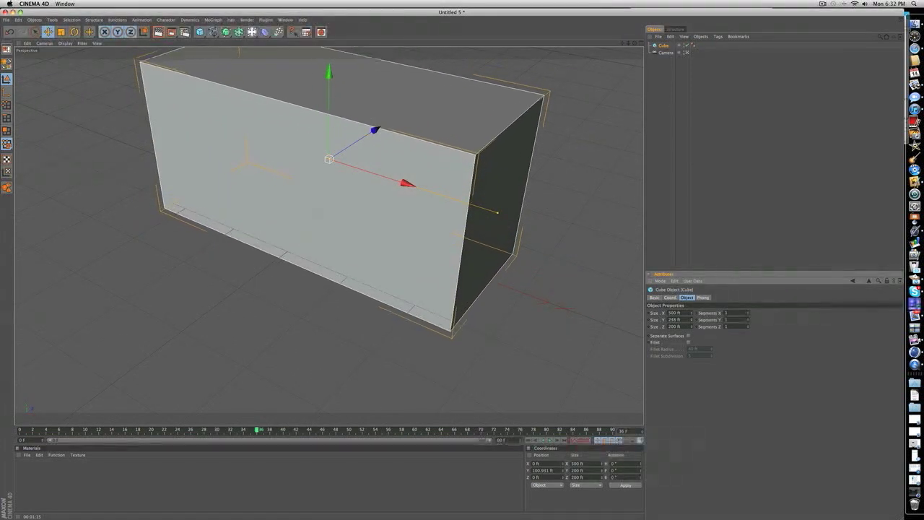
key(super+z)
key(super+z)
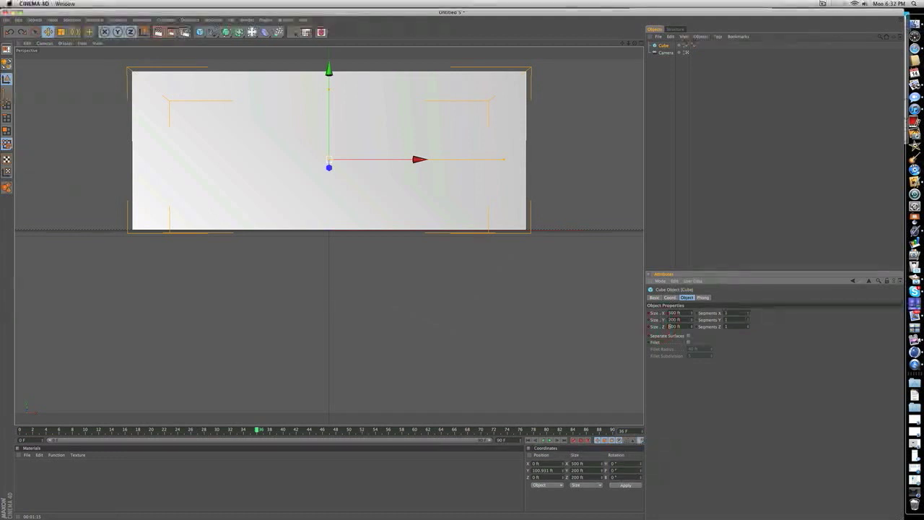
Step: Set the cube's Z size to 800 ft and look at the elongated box from above its front
key(Return)
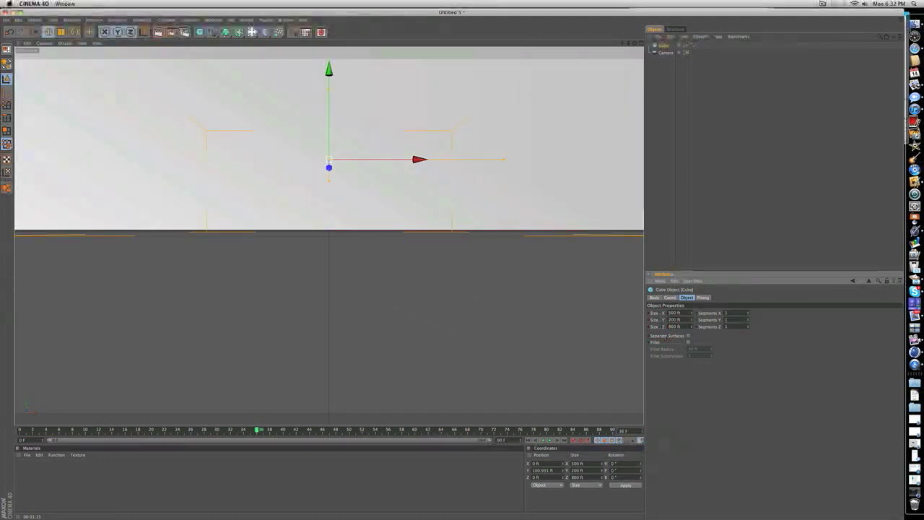
scroll(611, 101, down, 5)
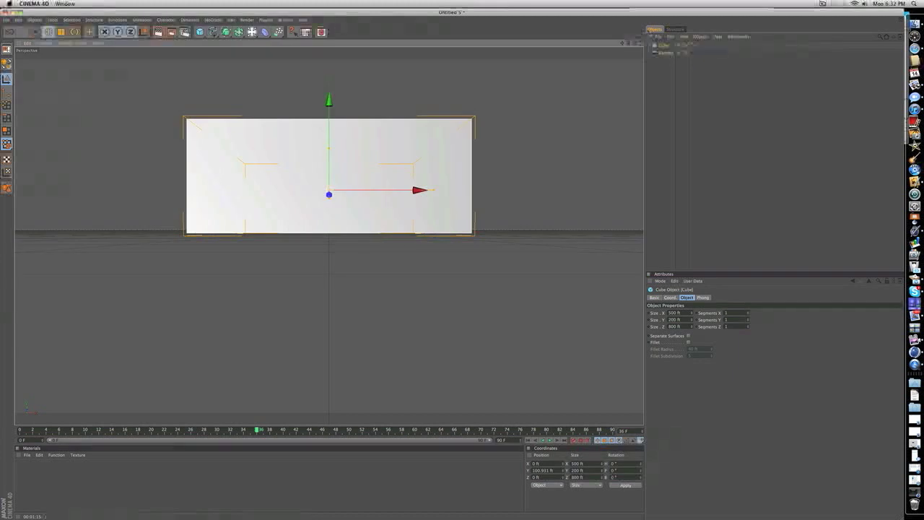
drag(634, 43, 555, 43)
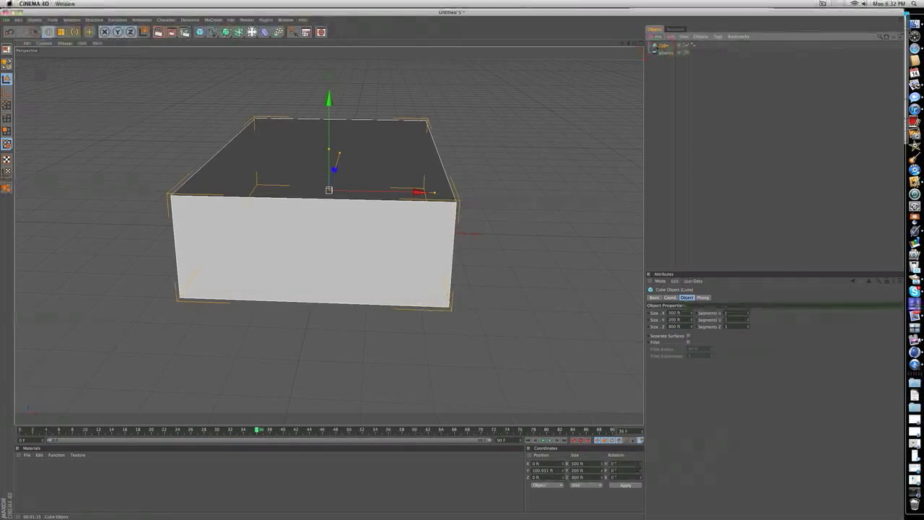
mouse_move(636, 43)
mouse_down()
mouse_move(633, 18)
mouse_move(682, 20)
mouse_move(633, 38)
mouse_up()
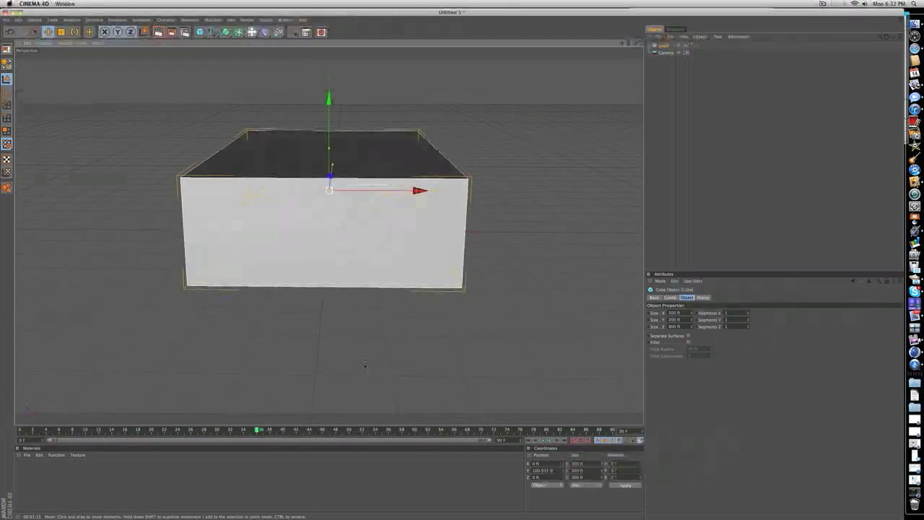
Step: Make the cube editable and delete its front polygon so the box becomes an open room
key(c)
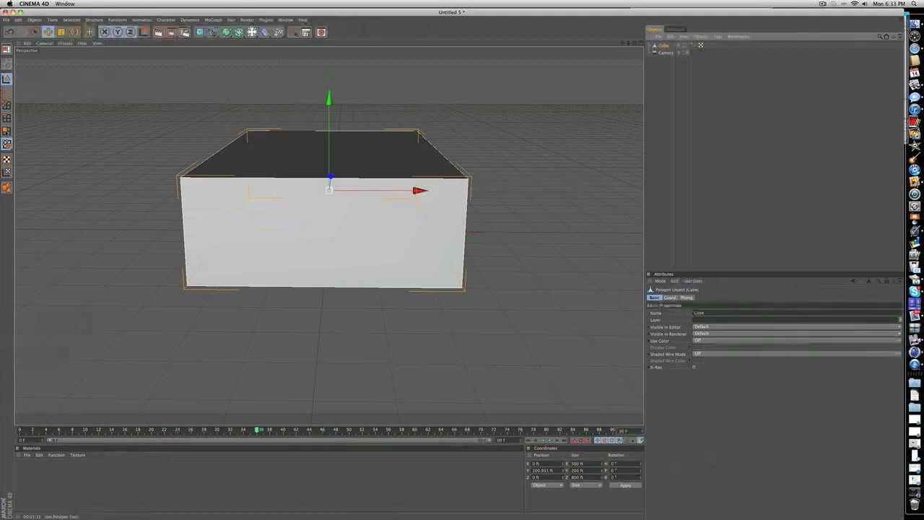
click(6, 132)
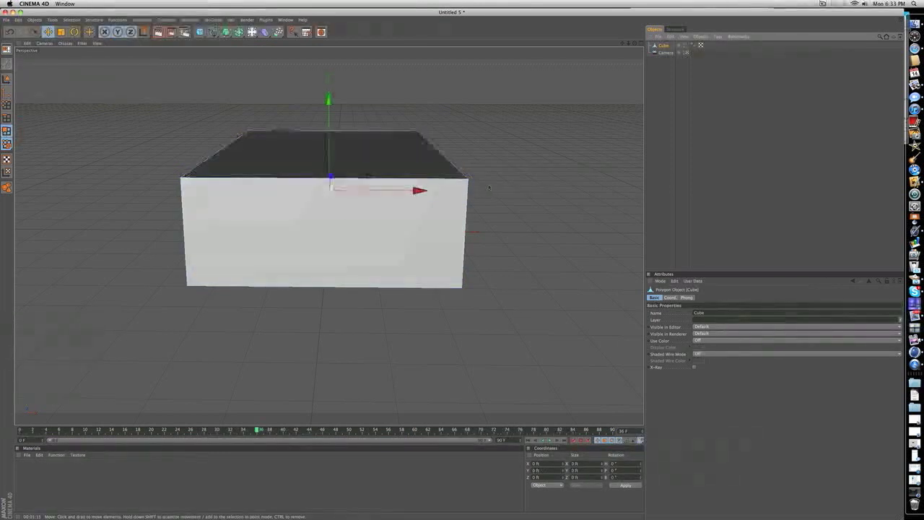
alt+drag(329, 189, 262, 199)
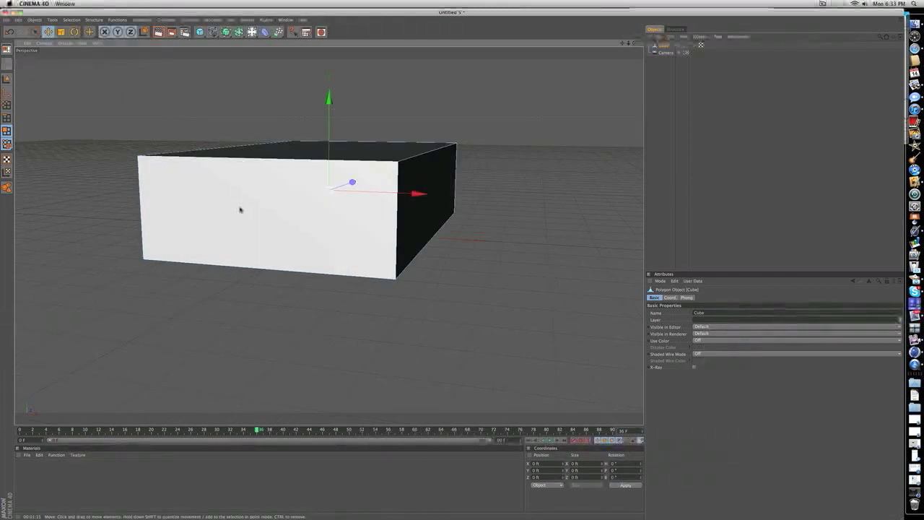
click(267, 217)
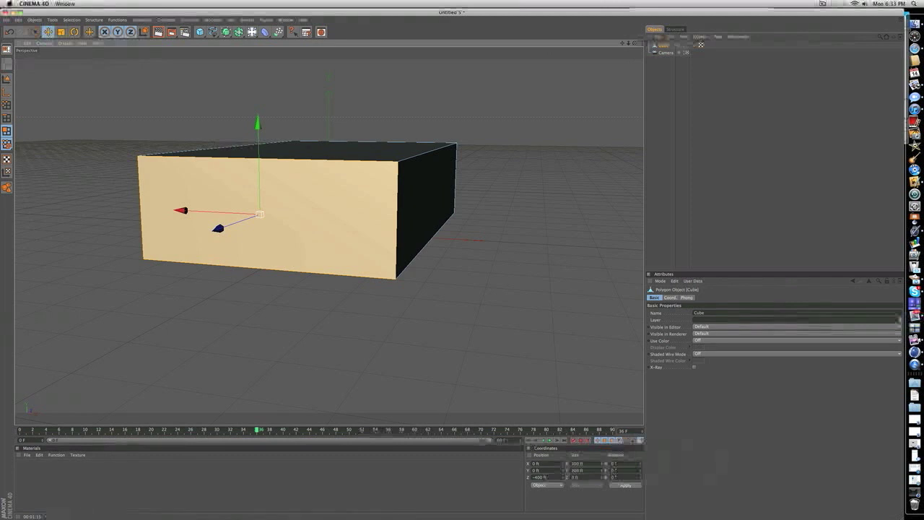
drag(635, 43, 701, 78)
key(BackSpace)
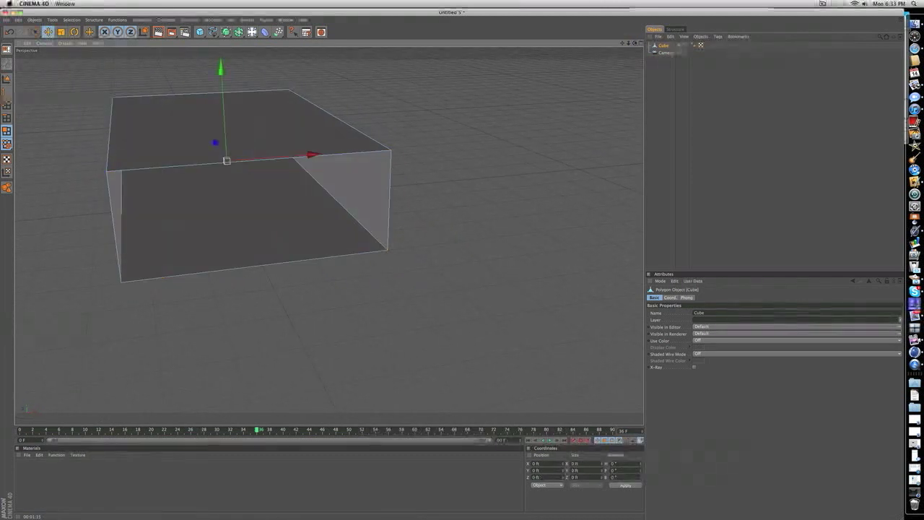
drag(634, 43, 624, 22)
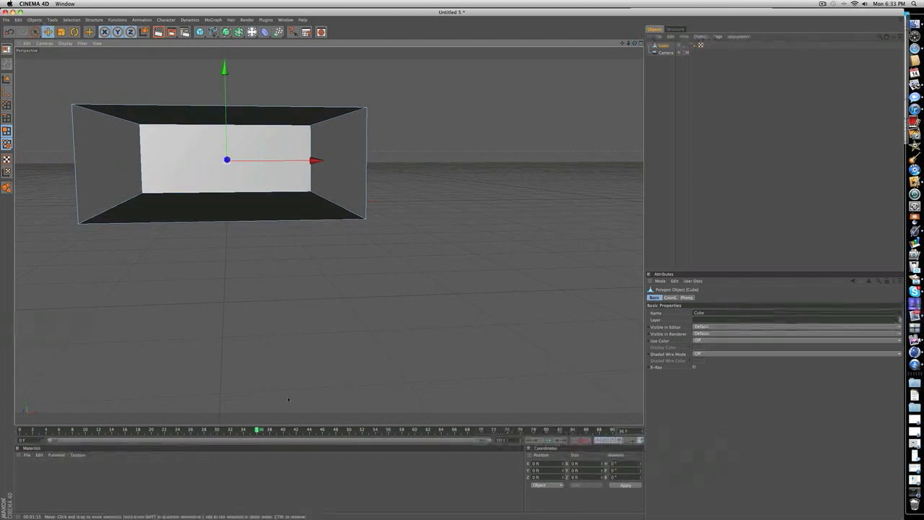
Step: Reposition the selected camera so the room's back wall is centred in the view and floor and ceiling show equally
click(282, 433)
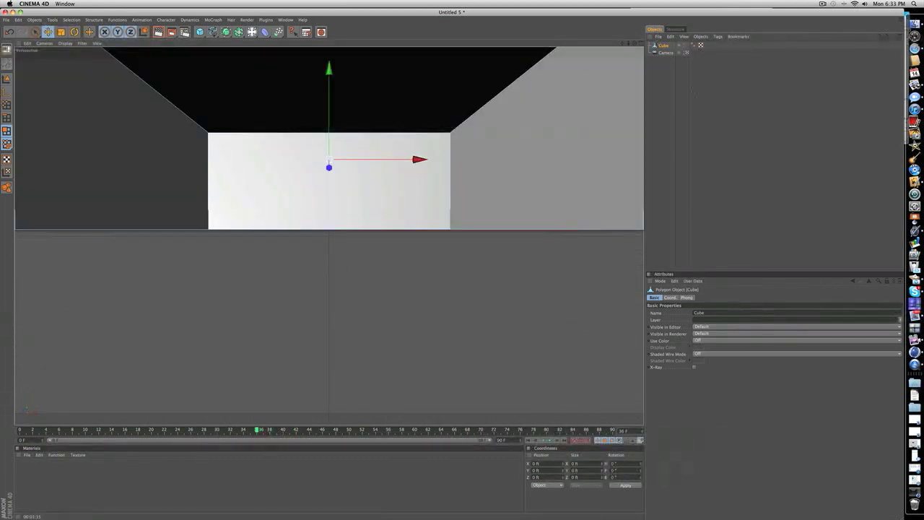
click(665, 53)
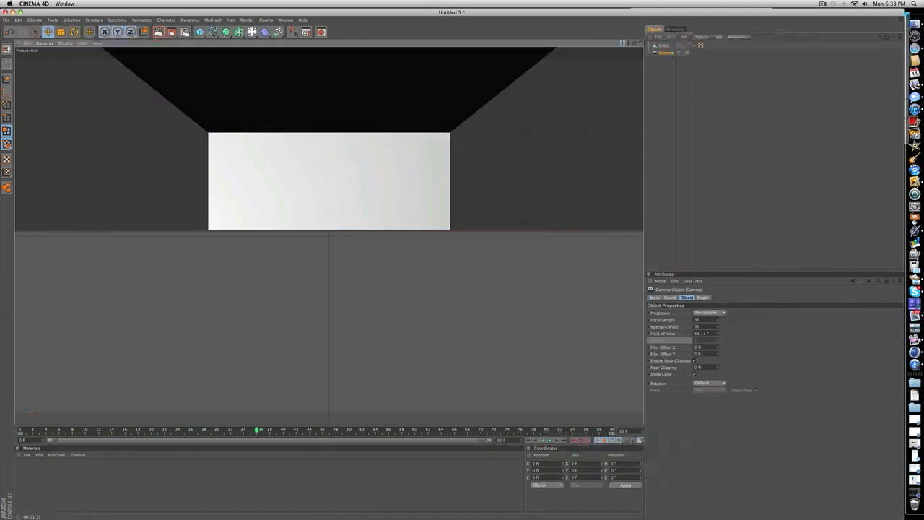
click(624, 44)
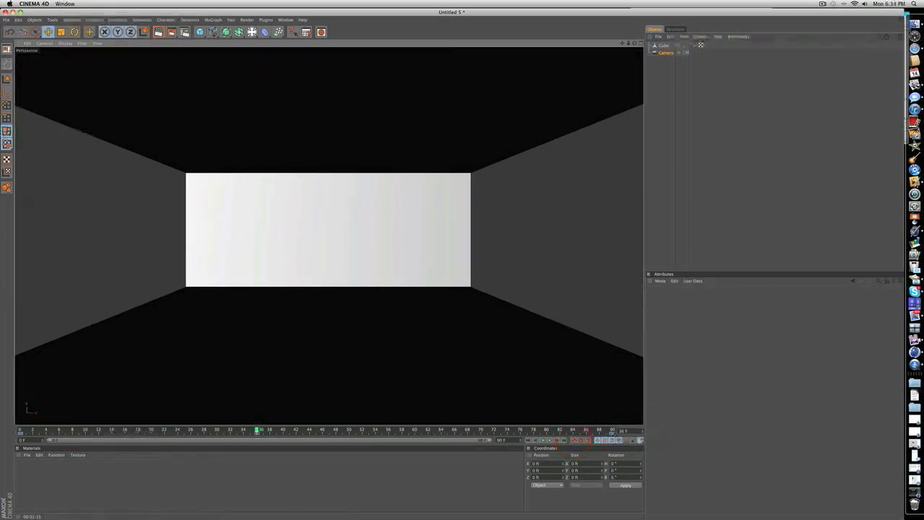
Step: Clean up the camera's keyframes so the centred room view applies from frame 0 instead of the old camera position
click(613, 430)
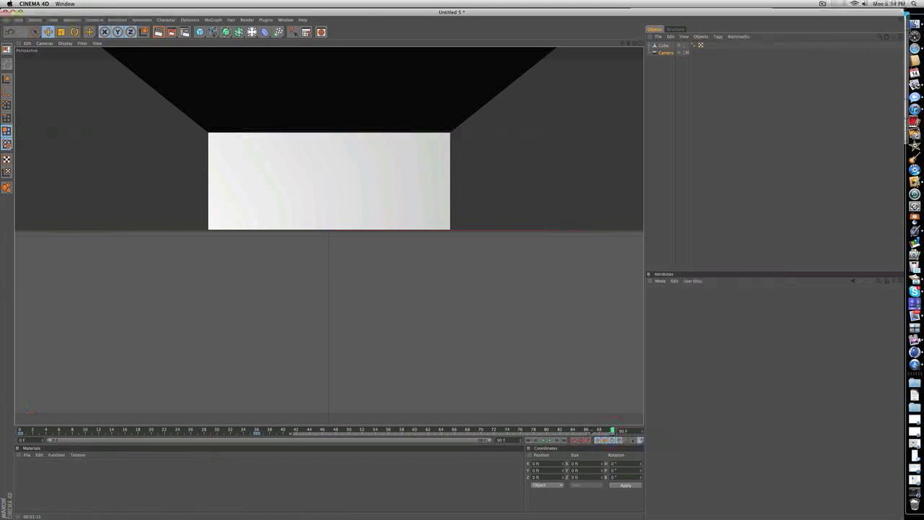
click(592, 431)
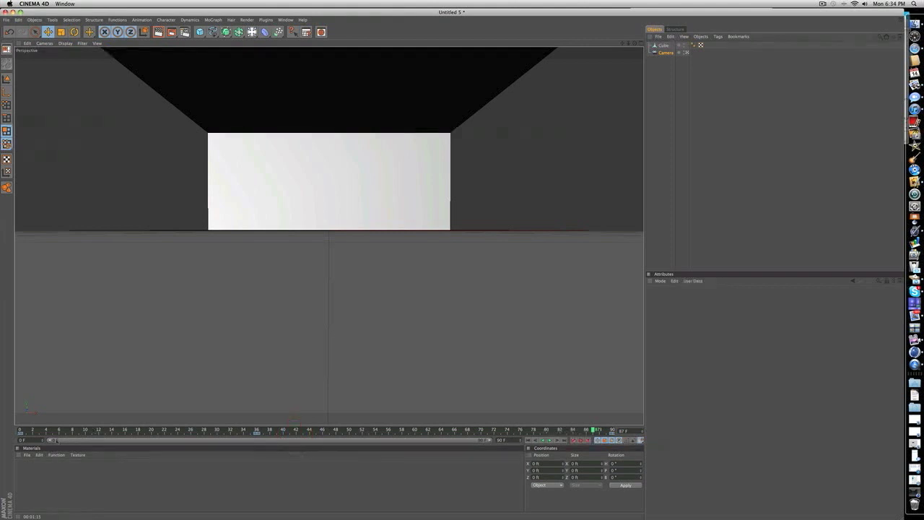
click(21, 433)
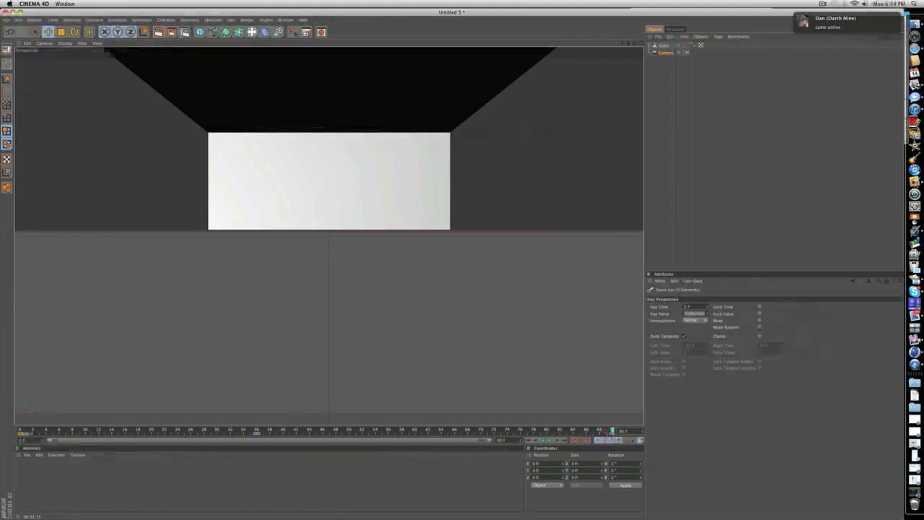
click(612, 431)
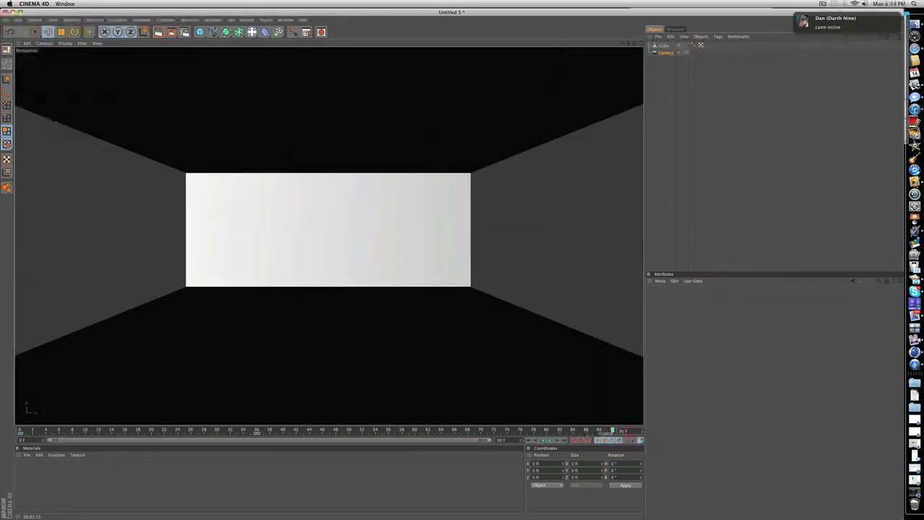
click(20, 431)
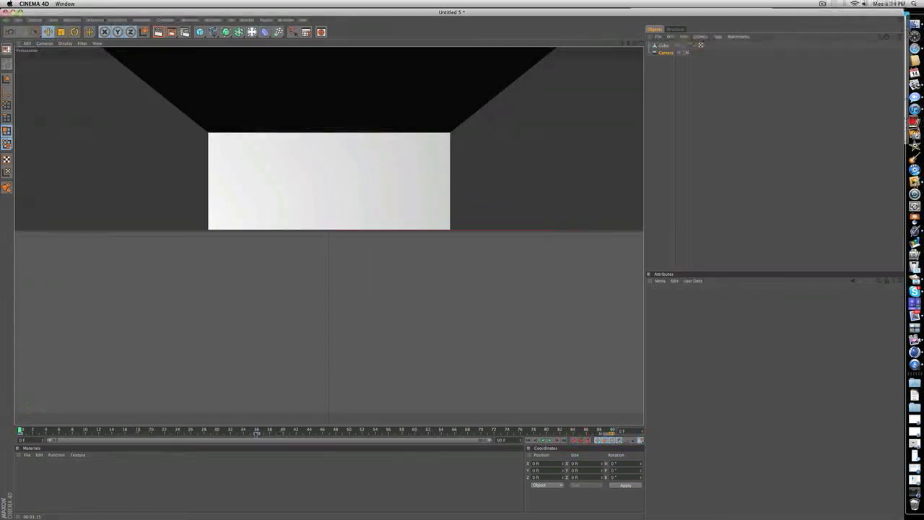
drag(21, 431, 609, 409)
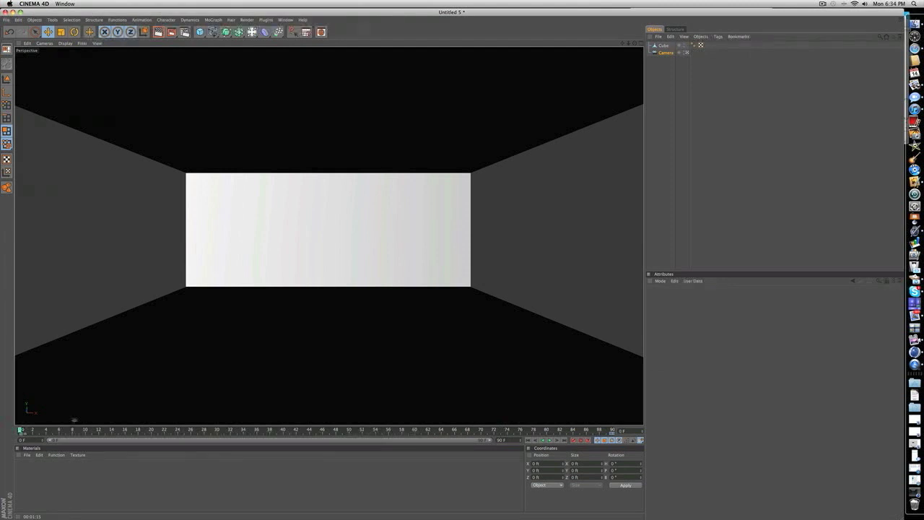
Step: Test the camera keyframing by orbiting away from the room view and jumping to frame 47
click(722, 118)
drag(634, 43, 627, 65)
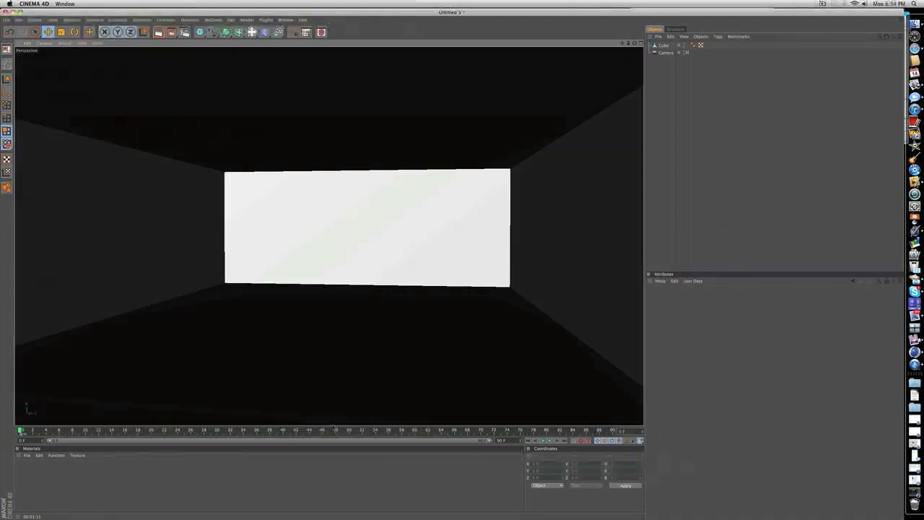
click(330, 430)
Step: Group the room cube under a null object, undoing any test move of the group
click(663, 45)
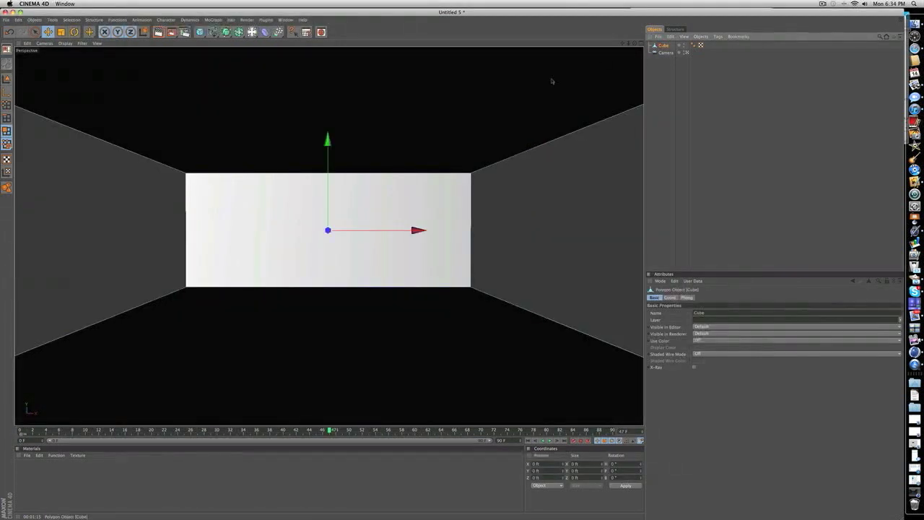
drag(354, 238, 373, 233)
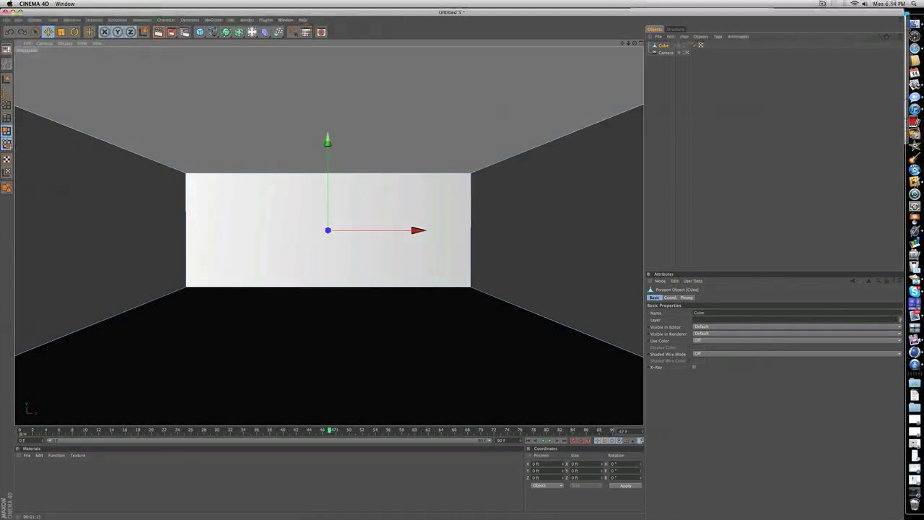
right_click(658, 45)
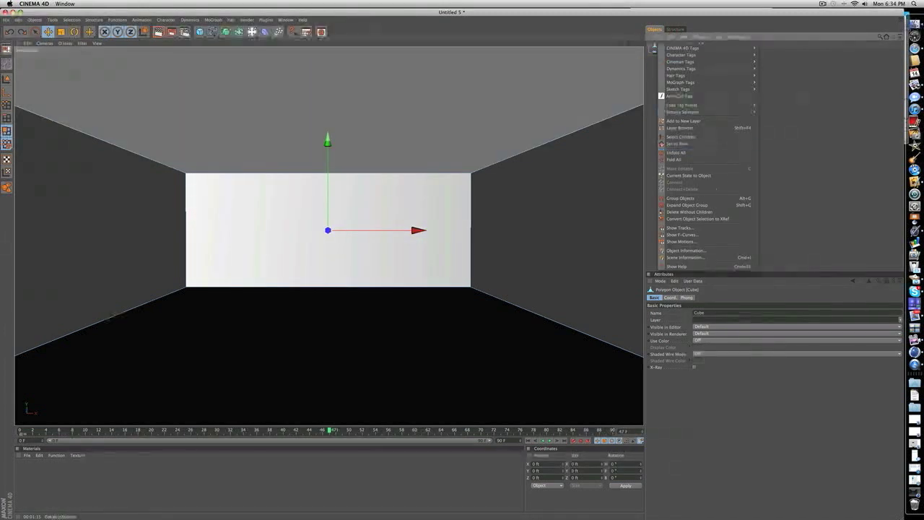
click(672, 198)
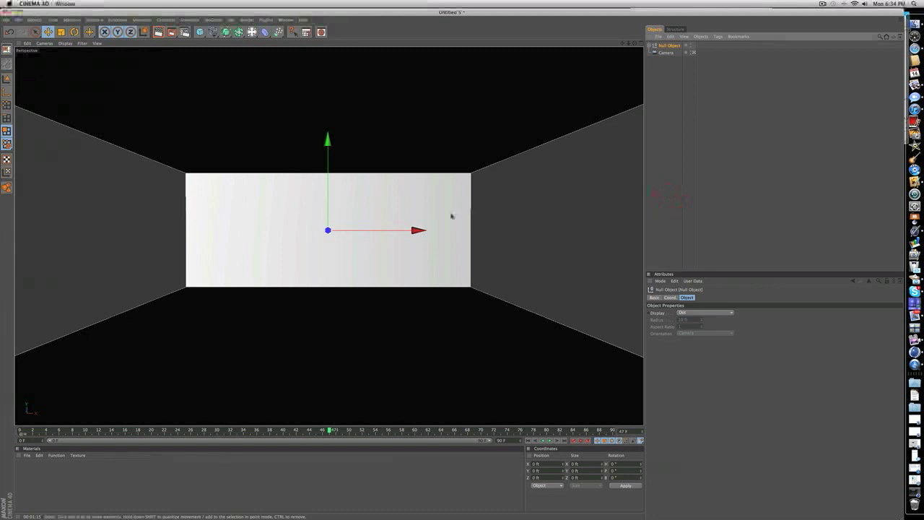
drag(419, 229, 387, 233)
key(super+z)
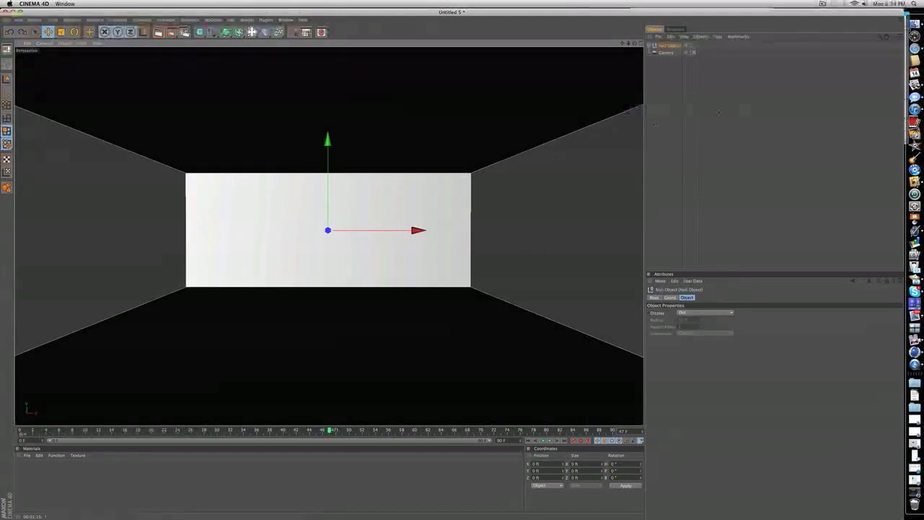
click(720, 111)
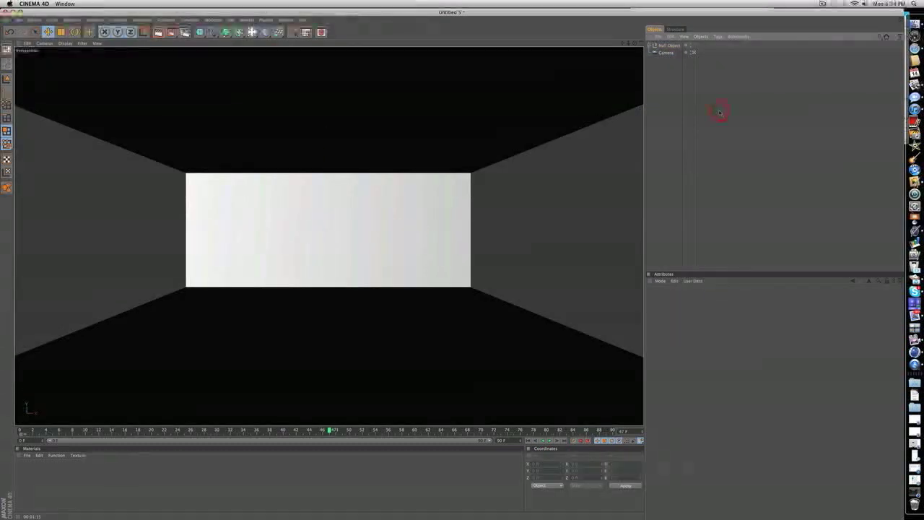
click(666, 46)
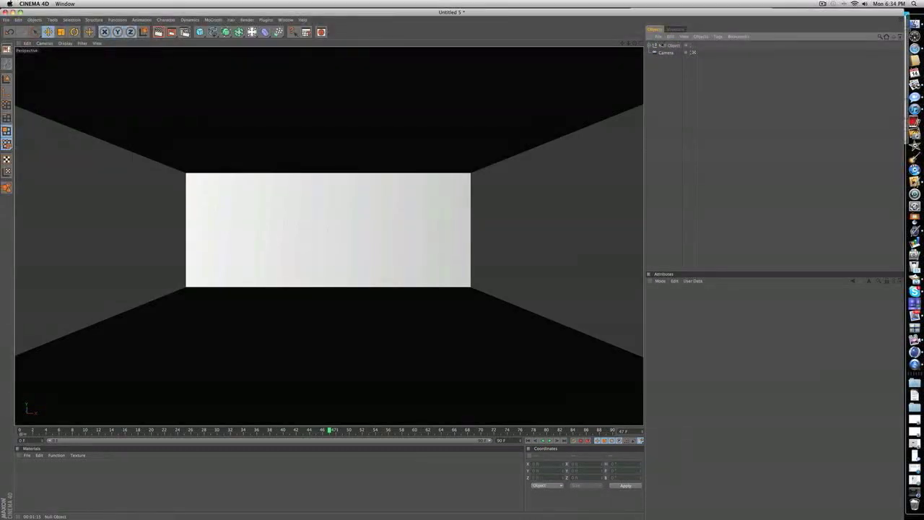
click(663, 46)
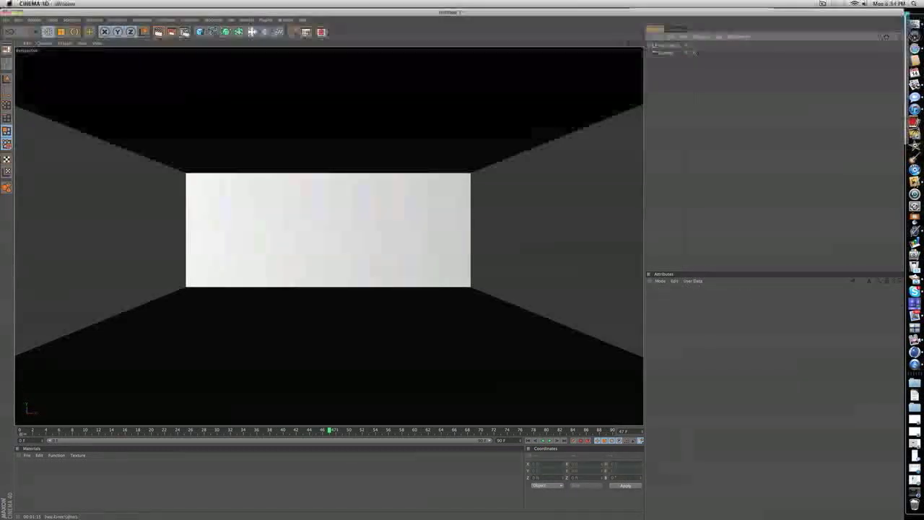
Step: Add a second 200 ft cube and raise it in the right view to the room's mid-height
drag(200, 32, 265, 38)
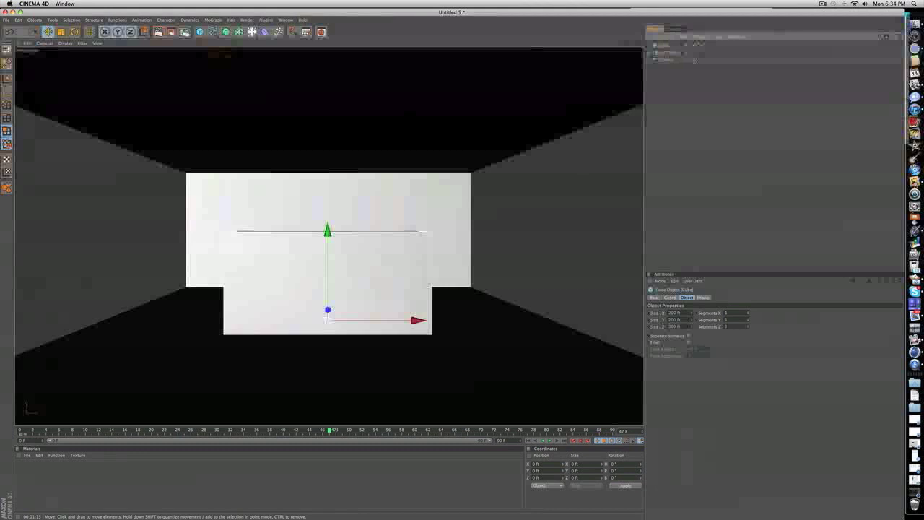
key(F5)
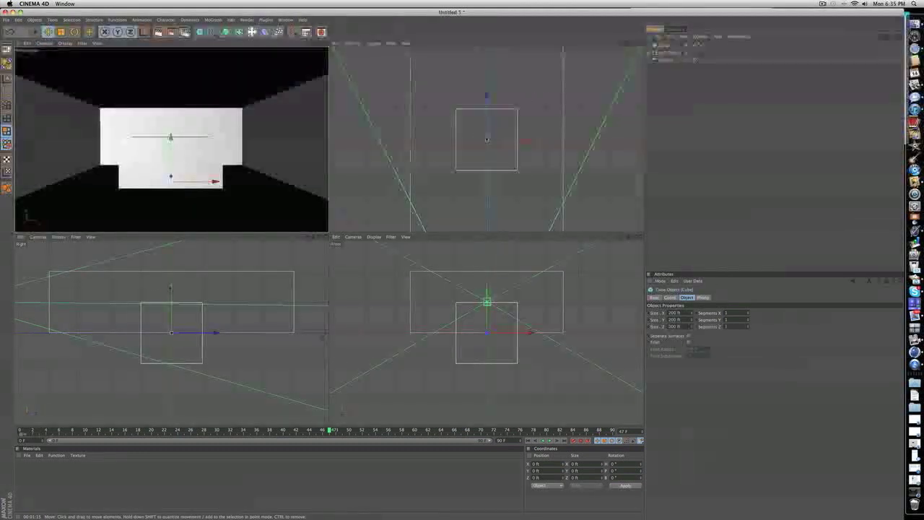
drag(172, 289, 172, 203)
drag(171, 246, 171, 301)
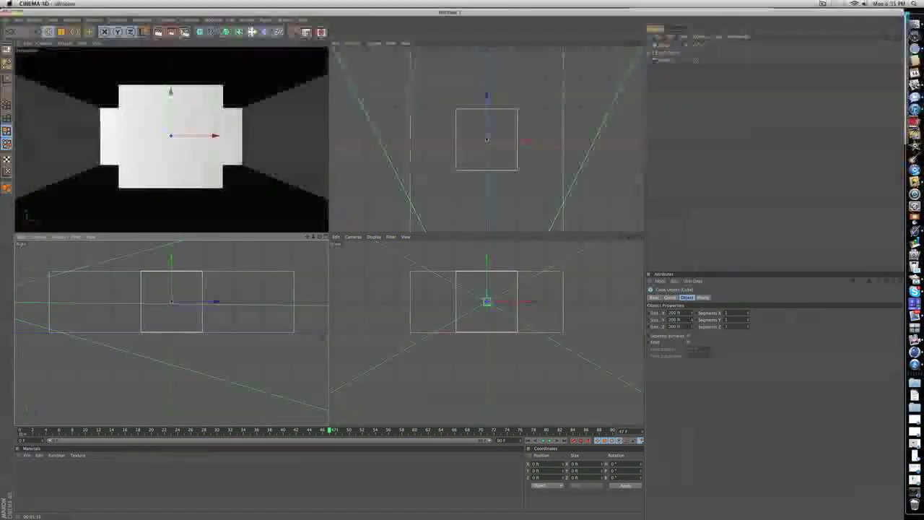
Step: Resize the new cube into a long thin bar, 20 ft in X, about 5 ft in Y and 400 ft in Z
drag(692, 320, 691, 405)
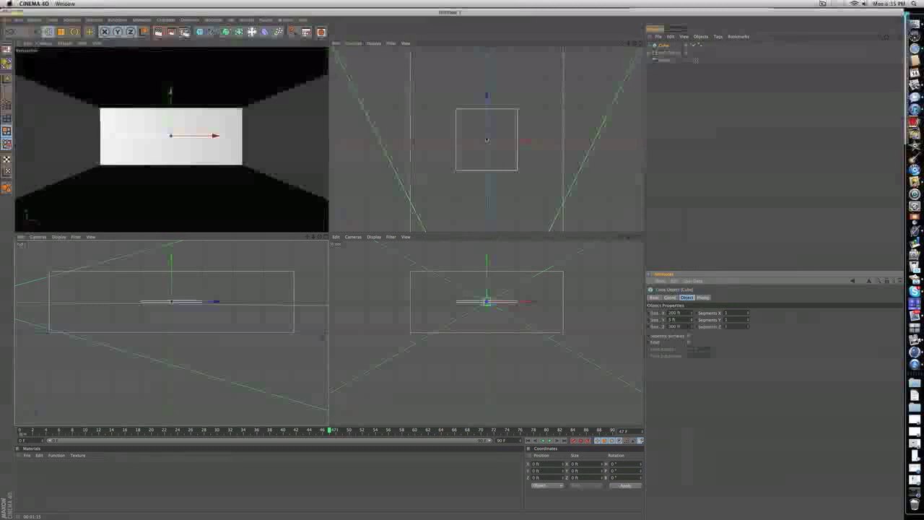
drag(691, 312, 691, 248)
drag(691, 289, 691, 353)
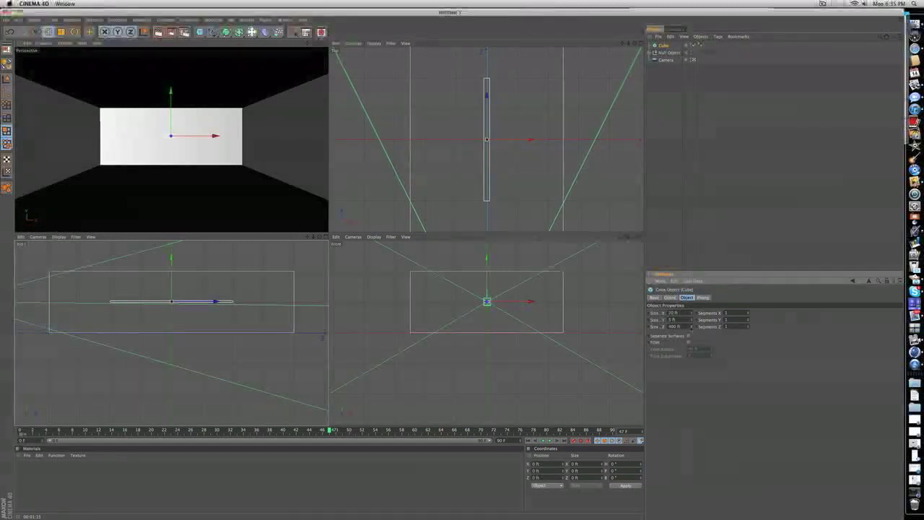
Step: Raise the thin bar in the right view to just below the room's ceiling
key(super+s)
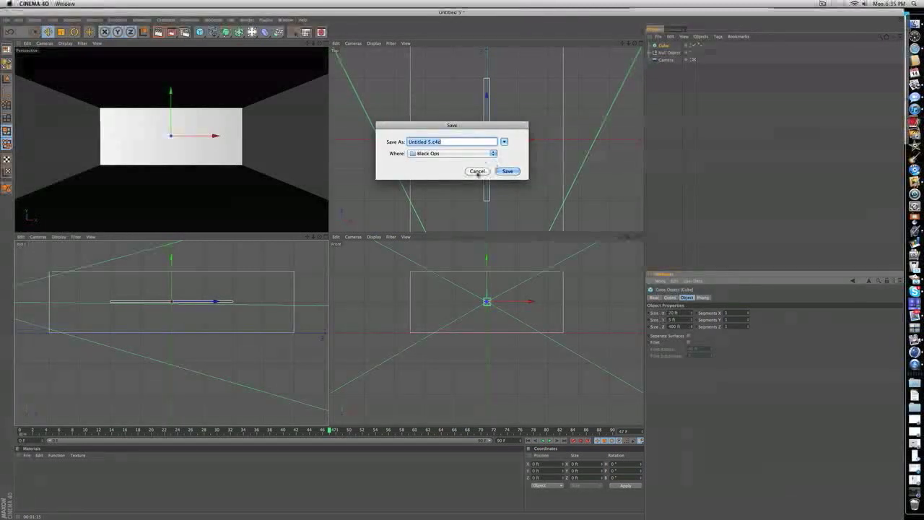
click(477, 171)
drag(171, 259, 171, 232)
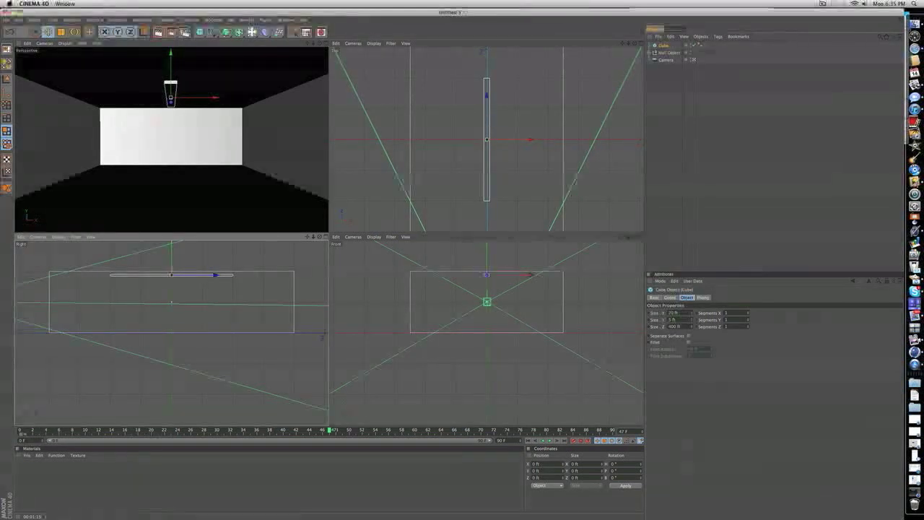
Step: Add a MoGraph Cloner object to the scene
click(211, 19)
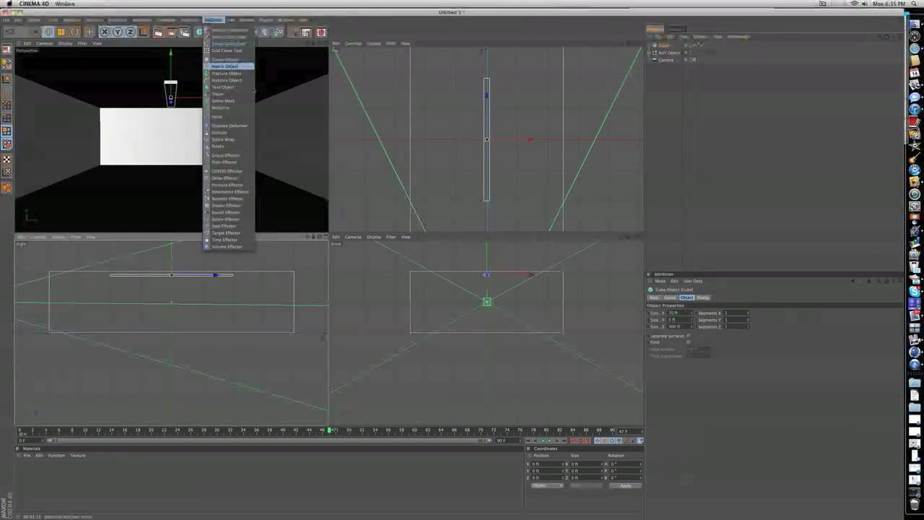
click(227, 62)
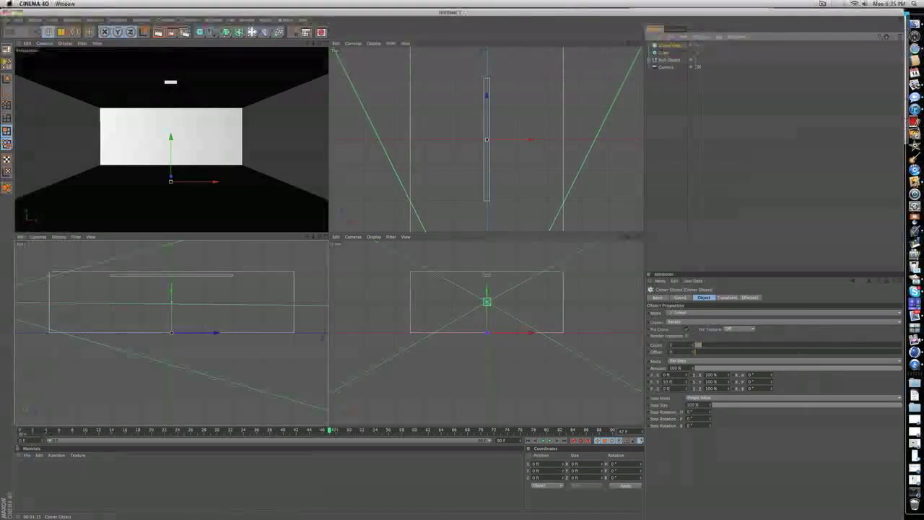
click(213, 20)
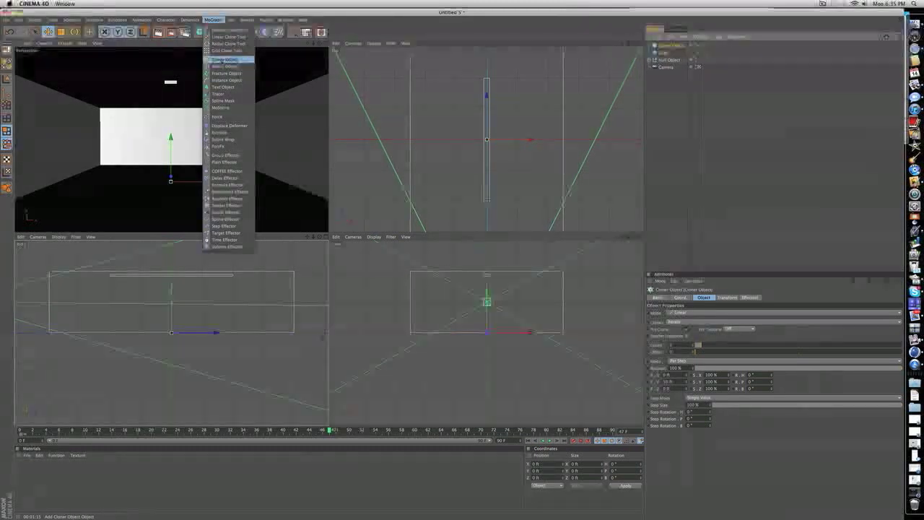
click(224, 59)
key(Delete)
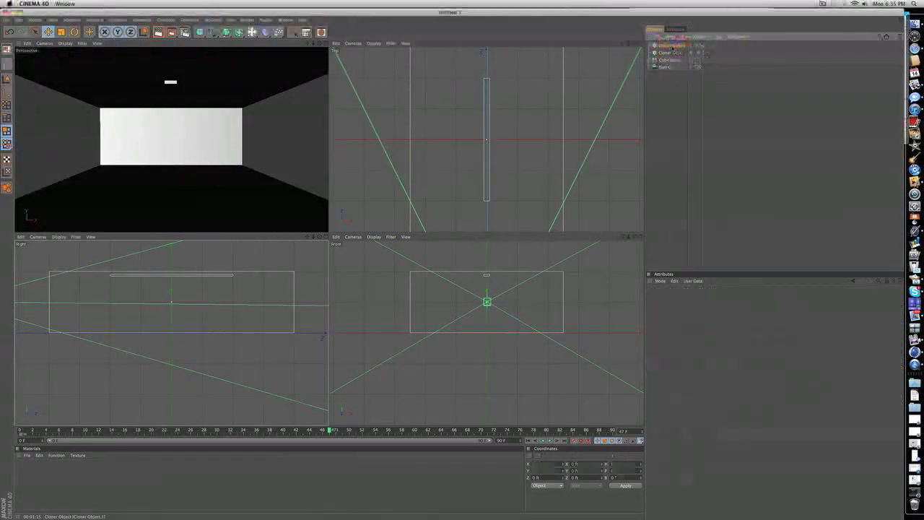
Step: Nest the thin bar cube under the Cloner object and select the Cloner
click(670, 45)
click(663, 53)
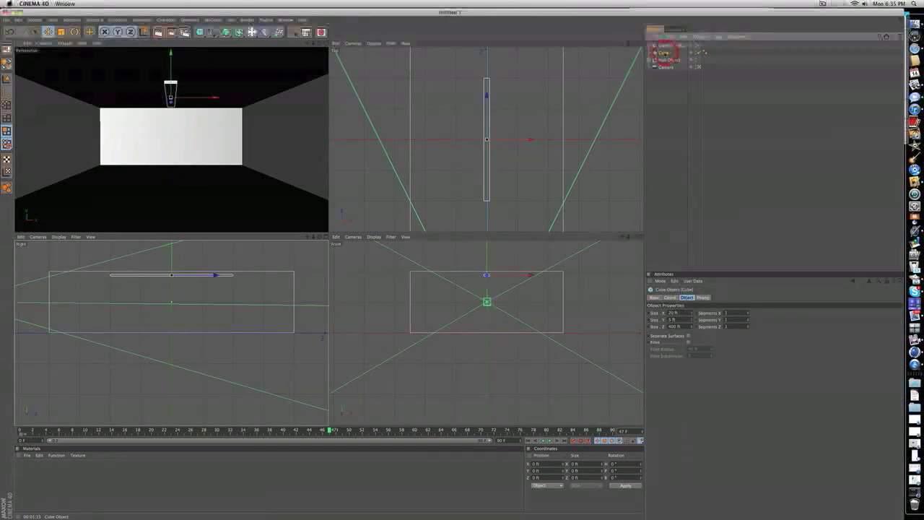
drag(664, 53, 666, 46)
click(666, 46)
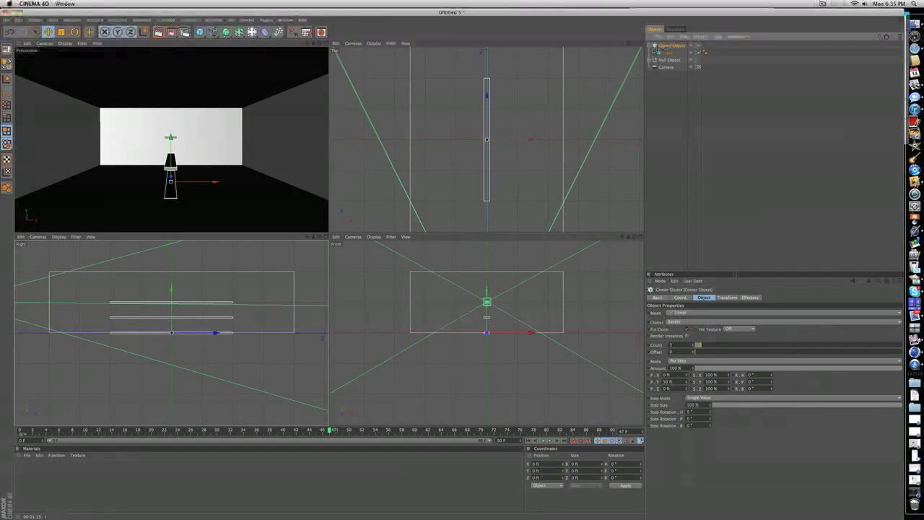
Step: Switch the Cloner to Grid Array mode and set its Y and Z counts to 1, leaving one row of bars
click(676, 313)
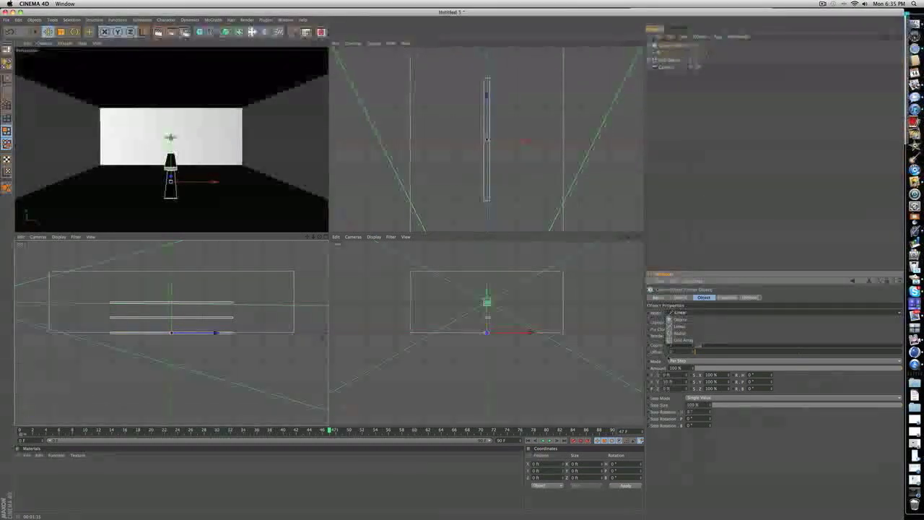
click(675, 343)
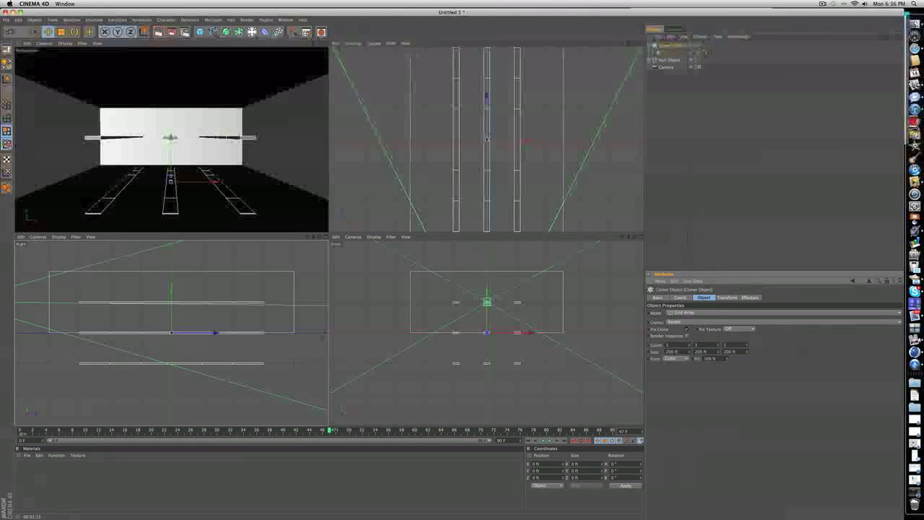
click(698, 345)
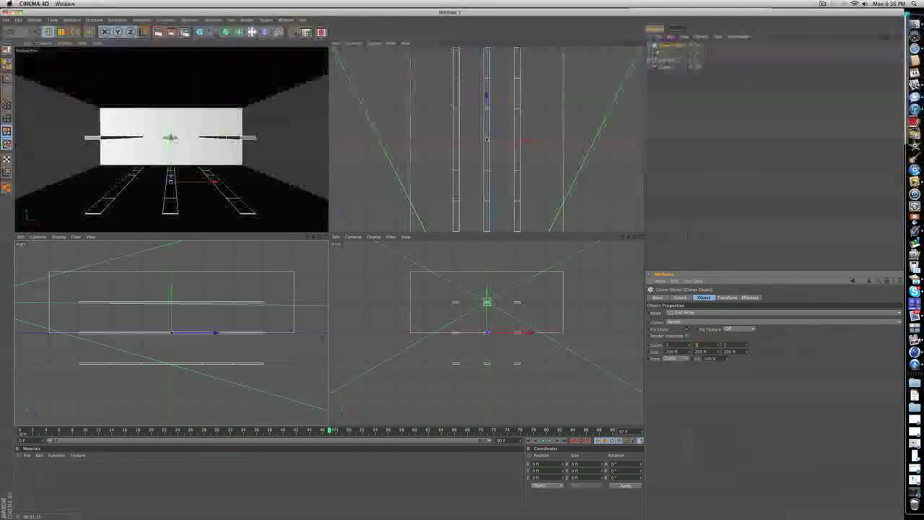
text(1)
key(Return)
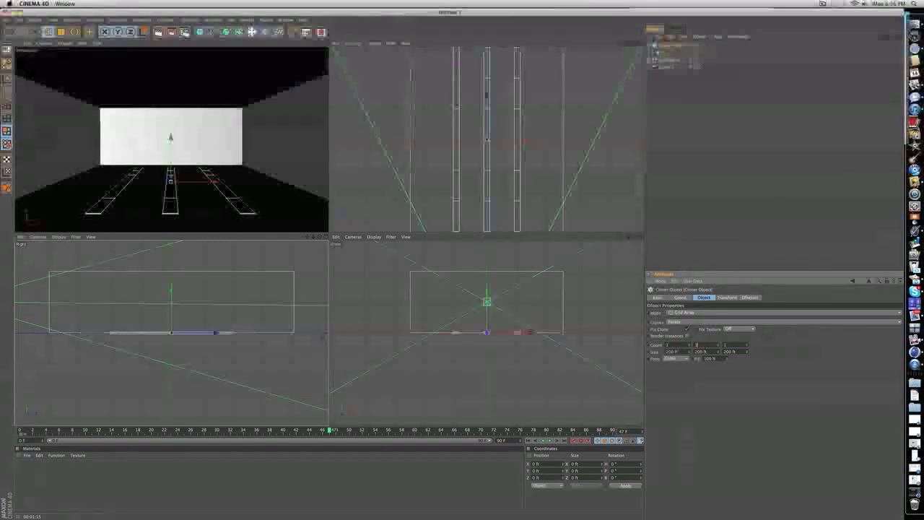
click(709, 356)
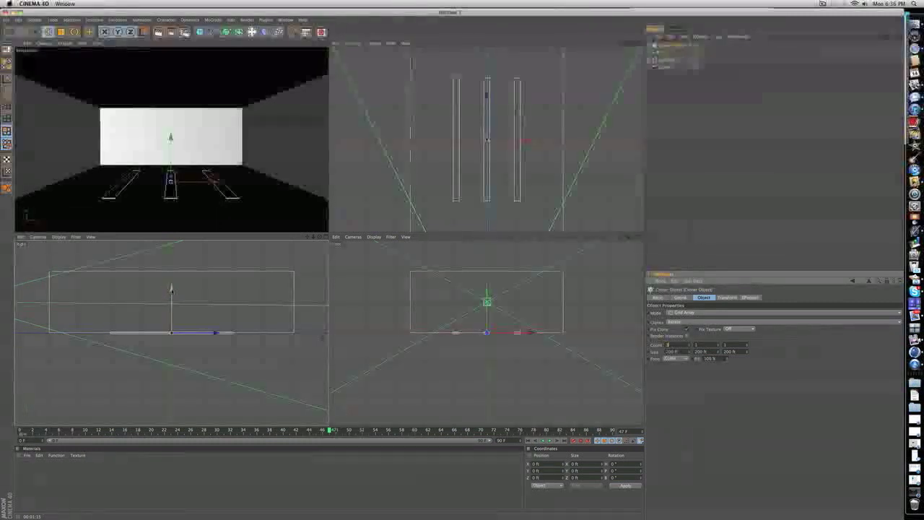
Step: Raise the cloned bars up against the room's ceiling in the right view and deselect them
mouse_move(171, 290)
mouse_down()
mouse_move(172, 244)
mouse_move(171, 272)
mouse_up()
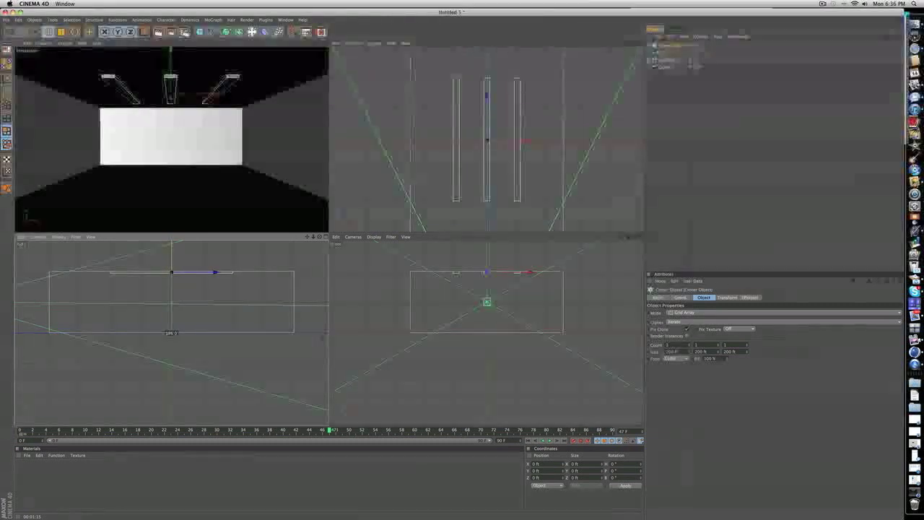
drag(172, 229, 172, 229)
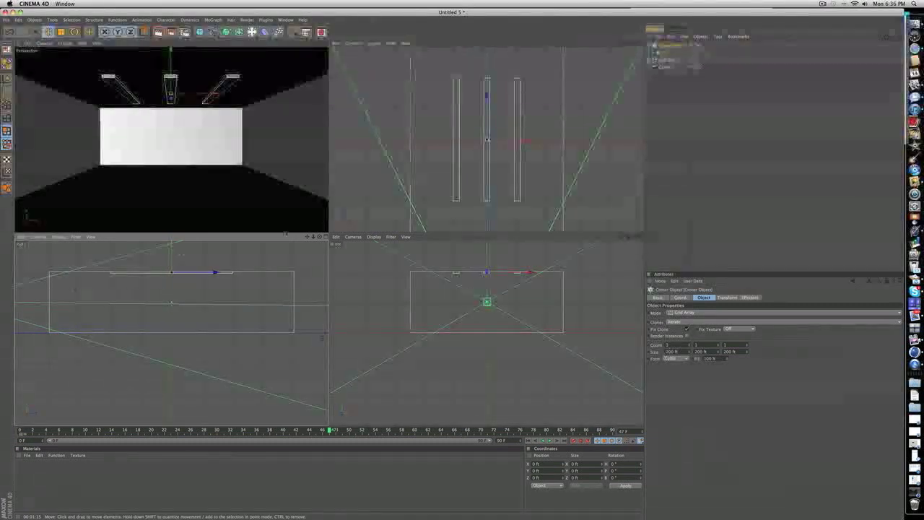
click(704, 152)
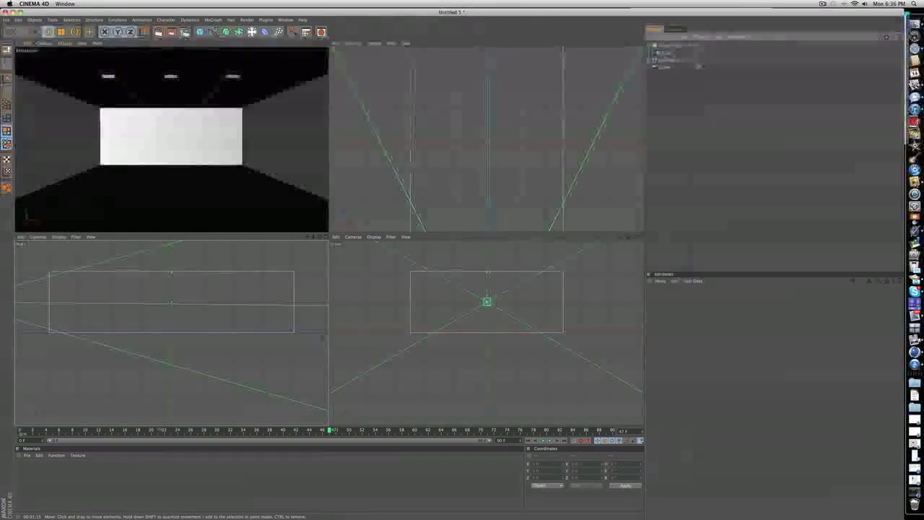
Step: Go to frame 21 and render a preview of the room in the perspective view
click(159, 430)
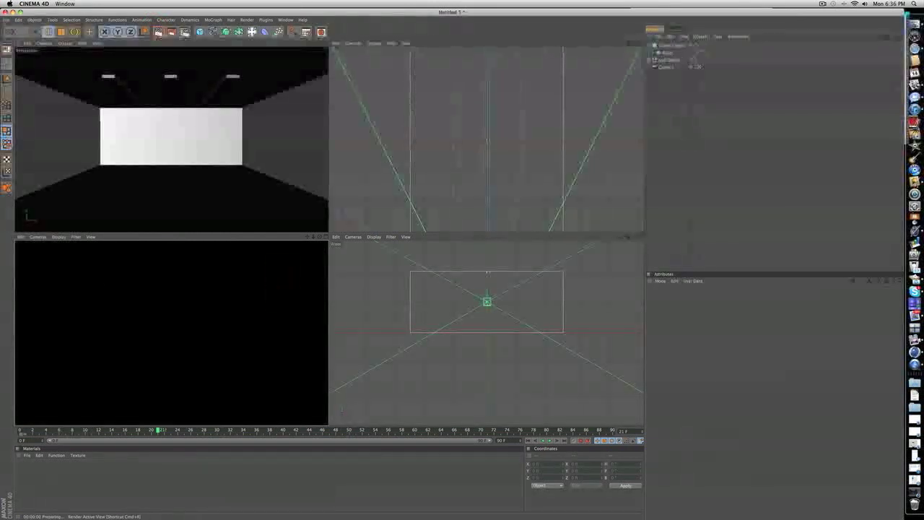
click(187, 60)
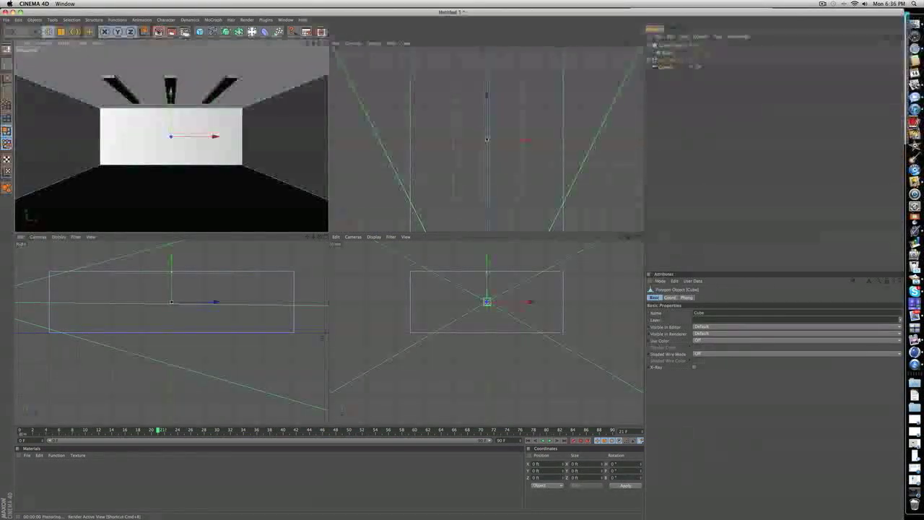
key(super+r)
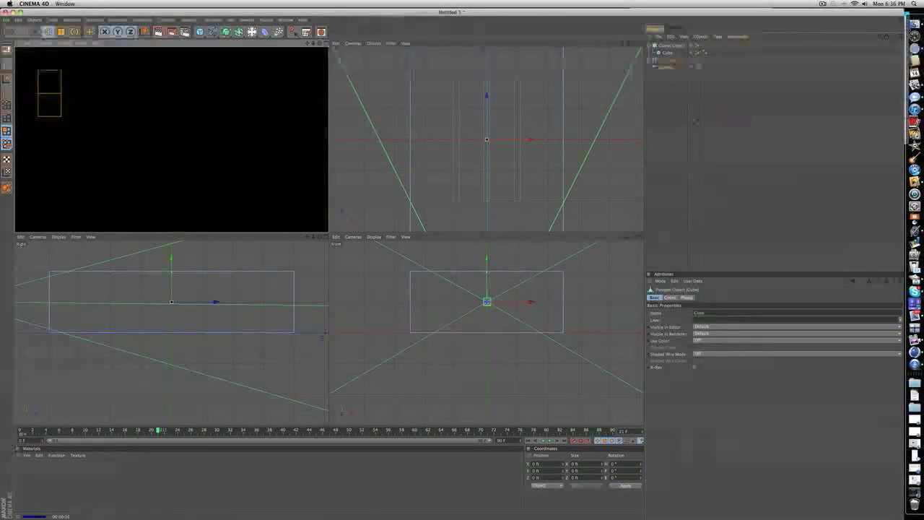
click(686, 118)
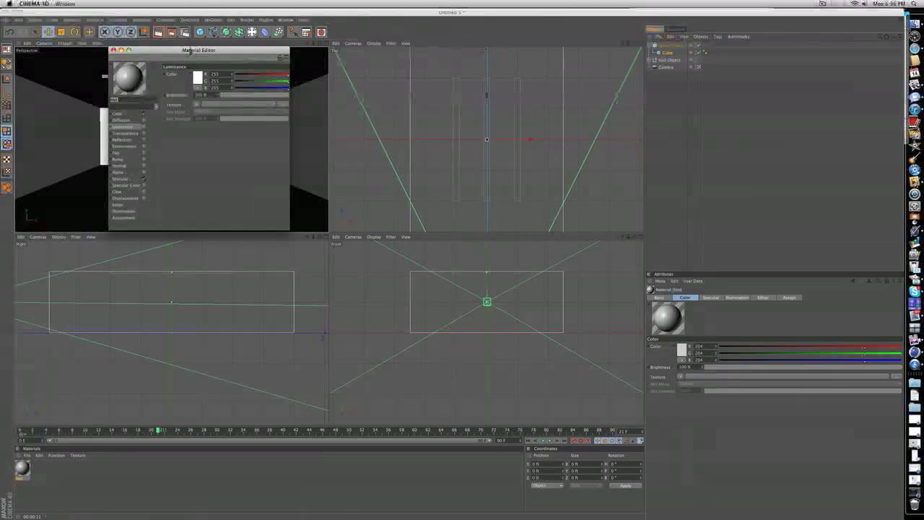
Step: Enable luminance on the new material and give it a pale cyan colour of R 200, G 252, B 255
drag(190, 50, 450, 177)
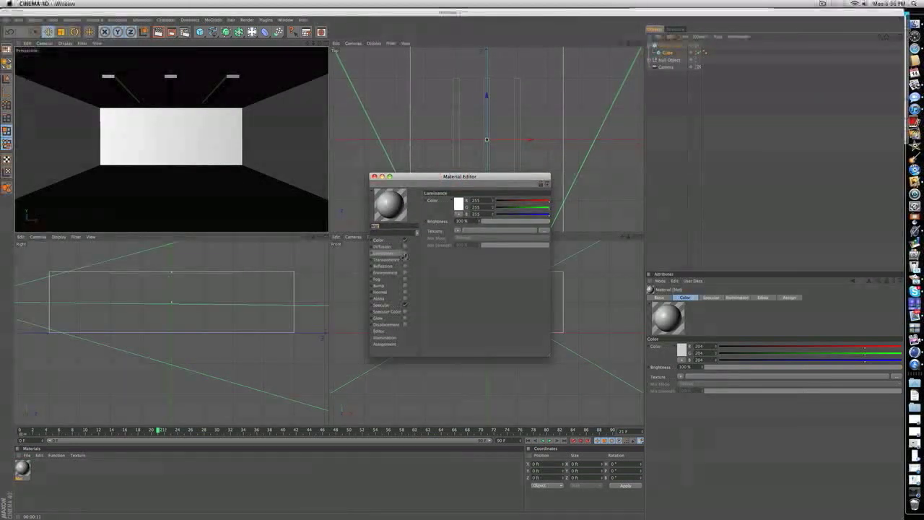
click(404, 253)
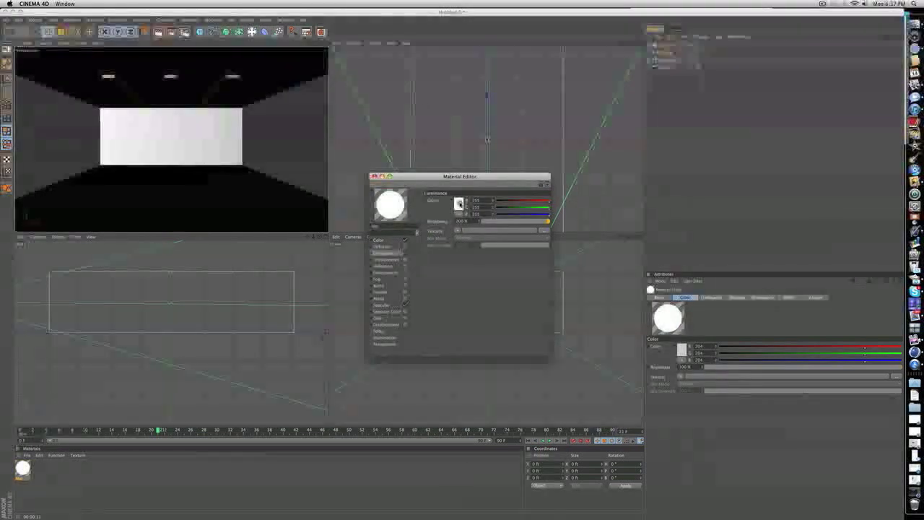
click(458, 204)
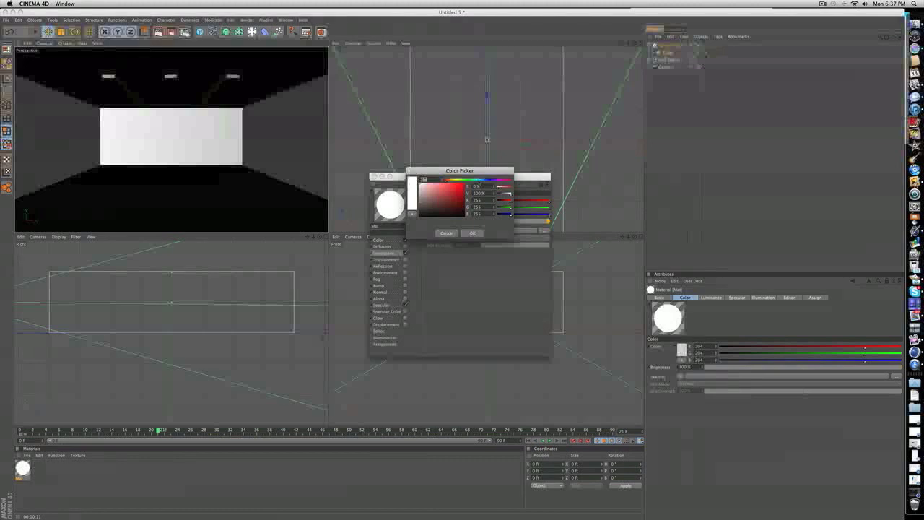
click(480, 180)
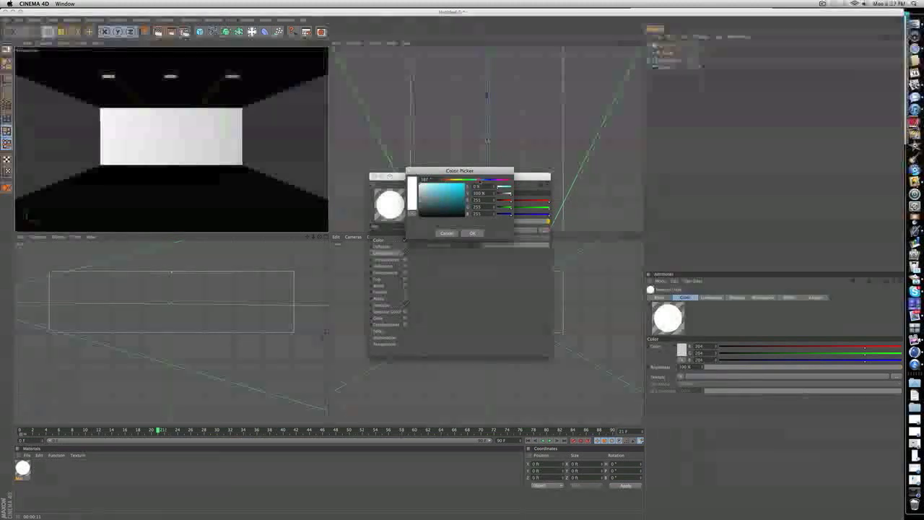
click(425, 187)
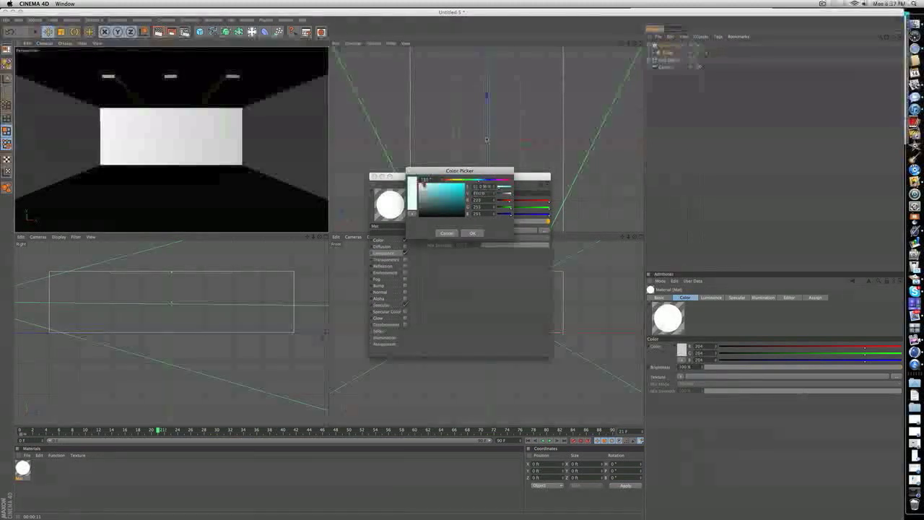
drag(428, 181, 428, 179)
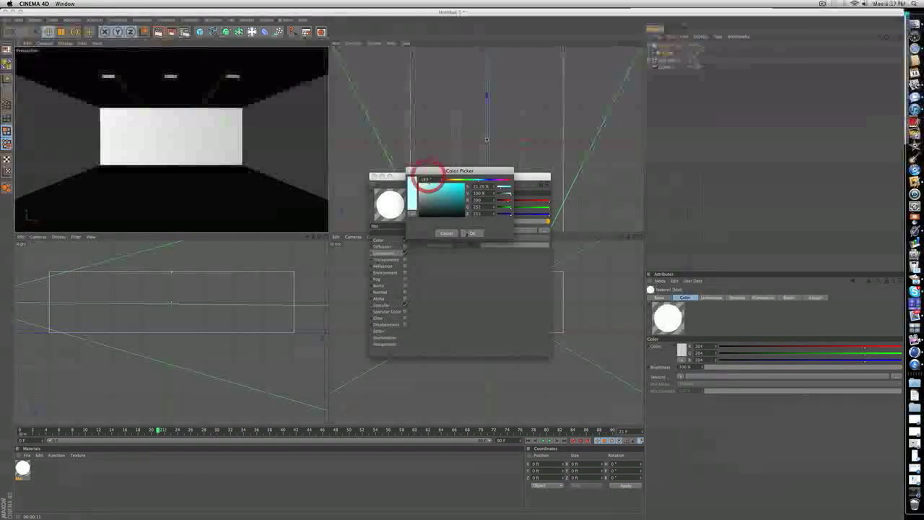
click(468, 233)
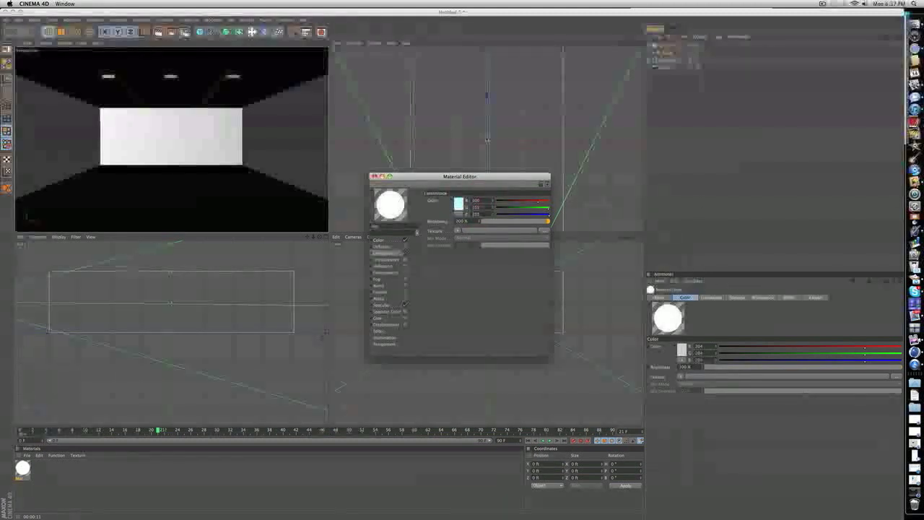
key(Tab)
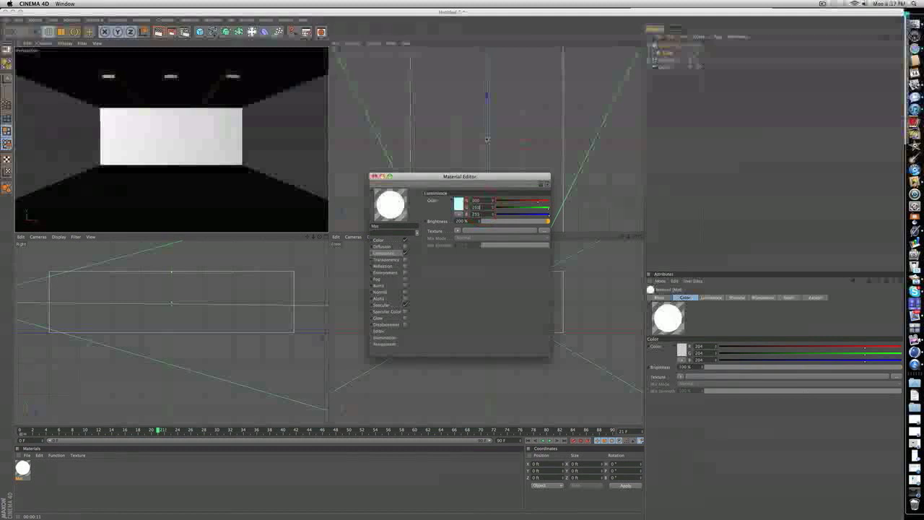
key(Tab)
click(482, 215)
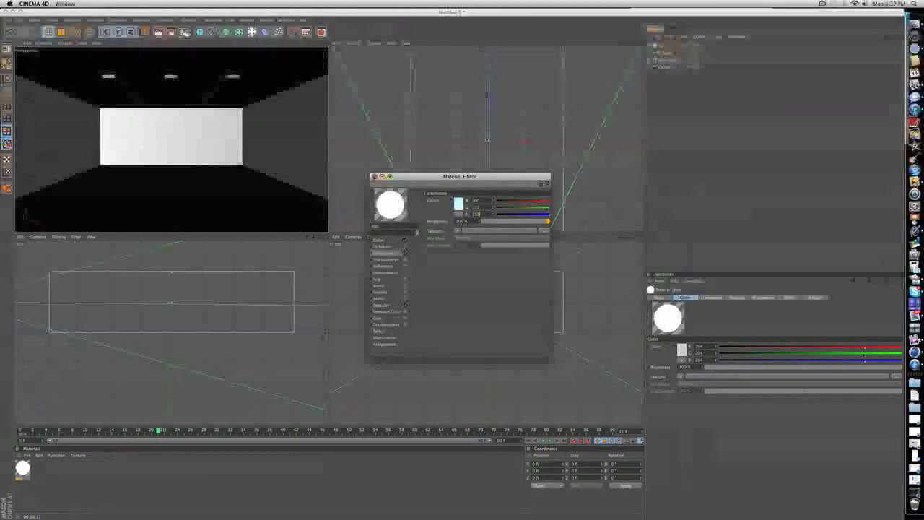
click(374, 176)
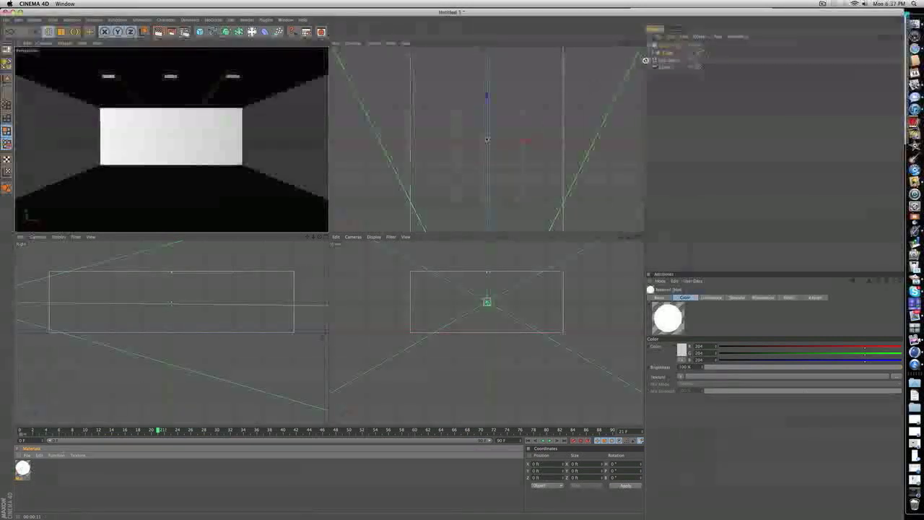
Step: Apply the luminous material to the Cloner and render the perspective view at frame 24
drag(673, 48, 670, 45)
click(679, 108)
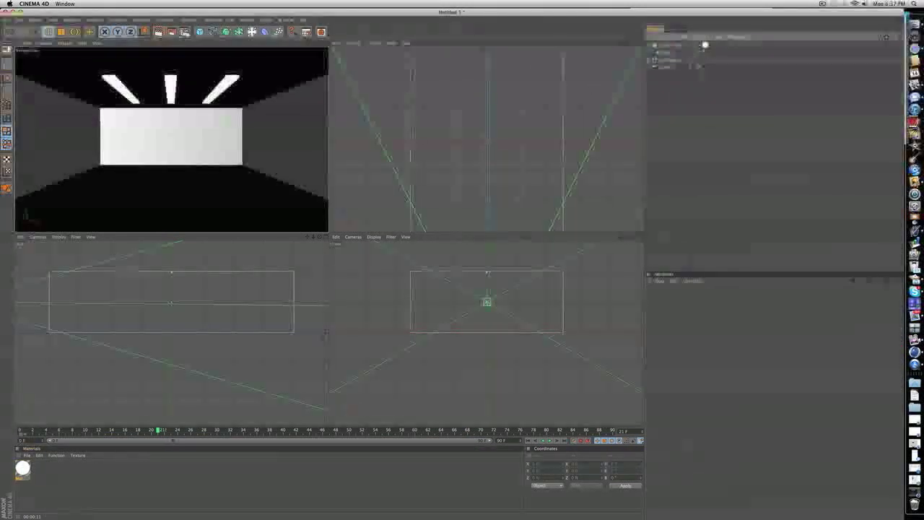
click(178, 430)
key(super+r)
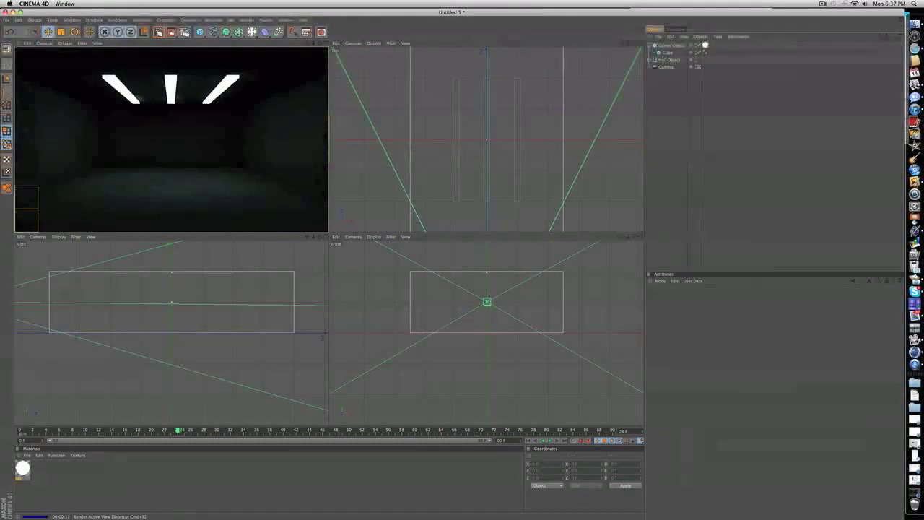
Step: Check the light material's luminance settings and render the perspective view again to judge the lighting
click(23, 467)
double_click(23, 468)
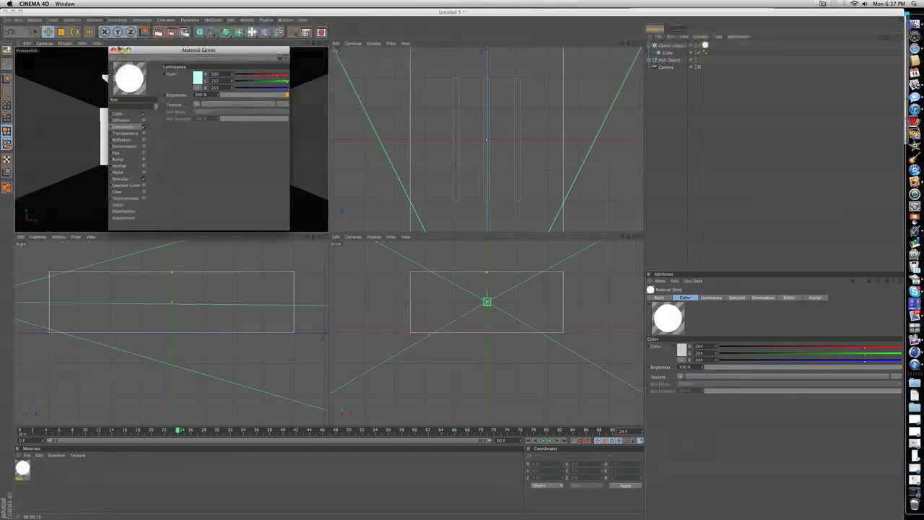
click(112, 49)
click(158, 32)
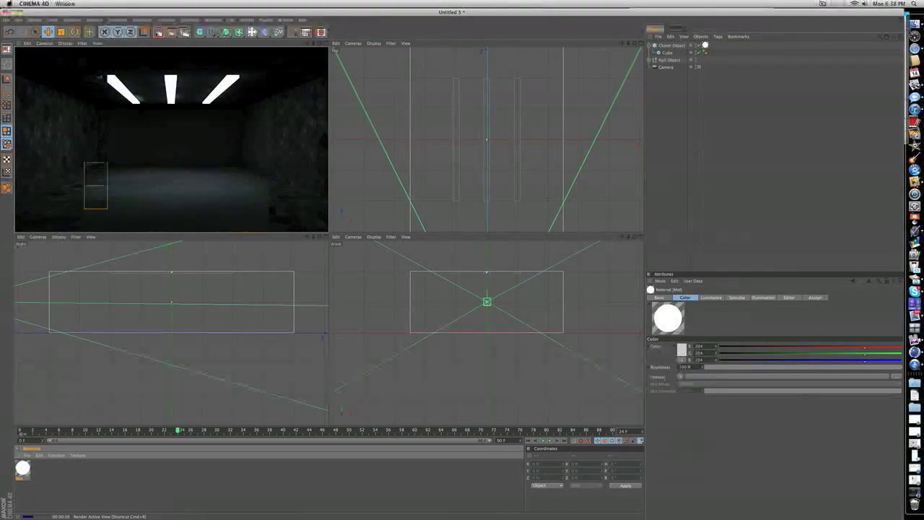
key(super+r)
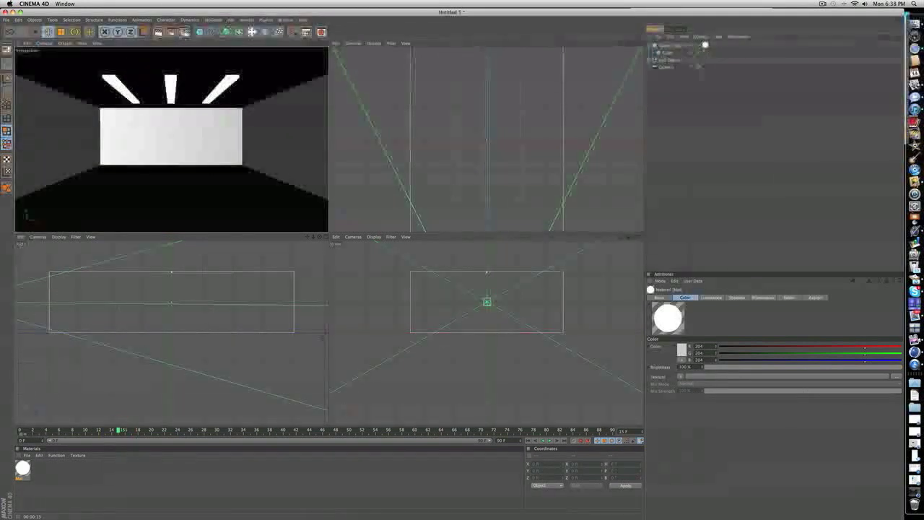
Step: Add a MoText object reading "Lighting" with Middle alignment to the room
click(214, 20)
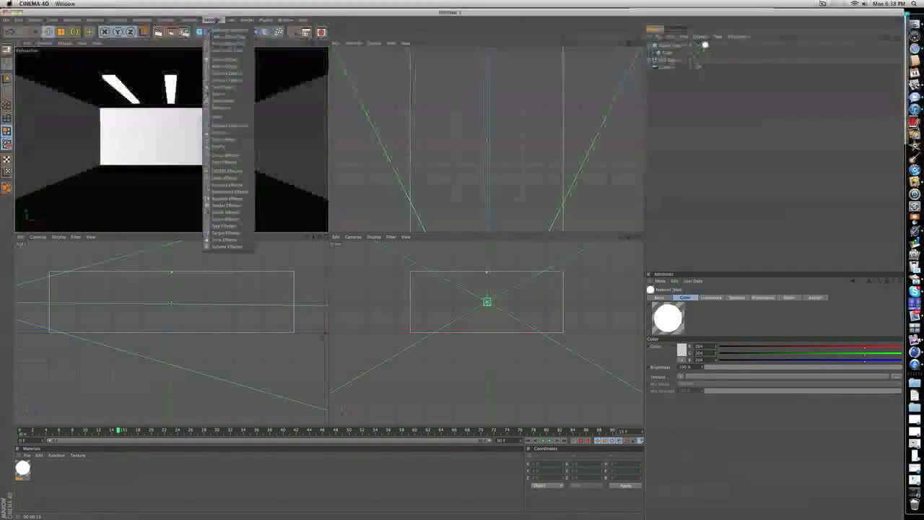
click(222, 87)
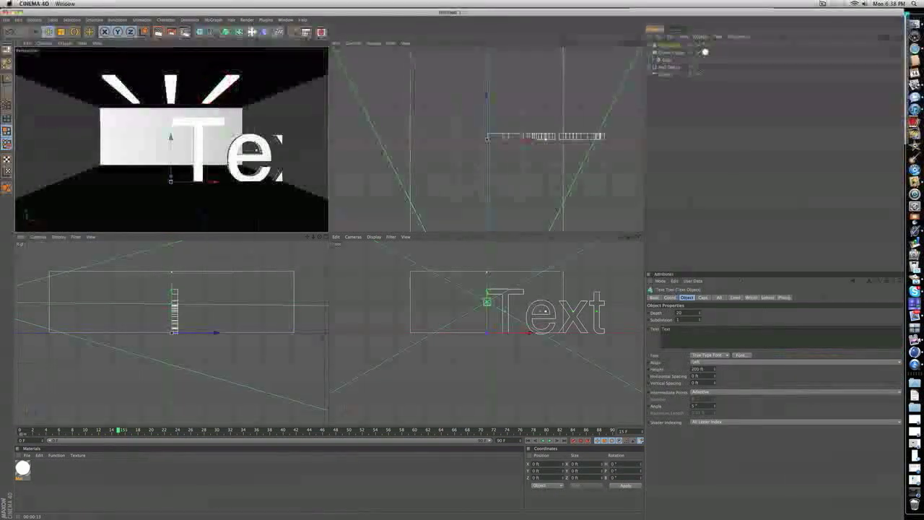
click(701, 362)
click(704, 376)
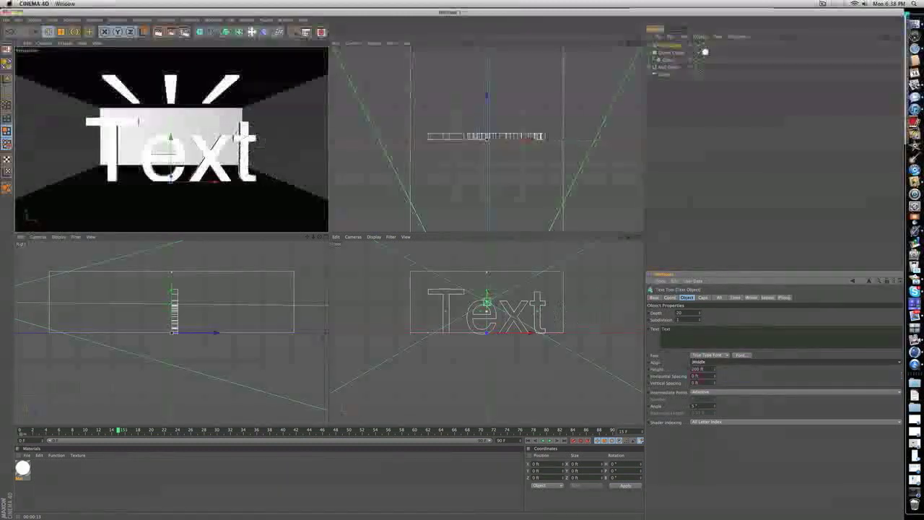
drag(673, 330, 597, 329)
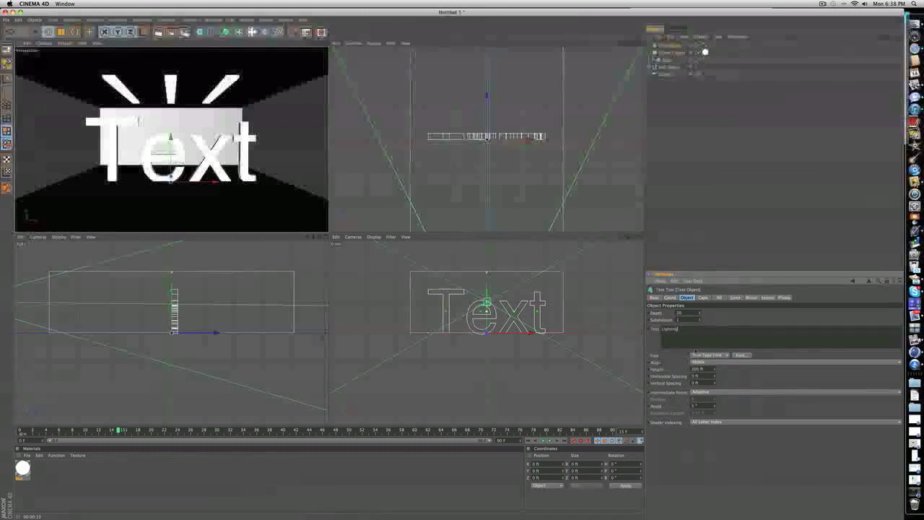
Step: Set the font of the Lighting text to Bebas Regular
click(742, 356)
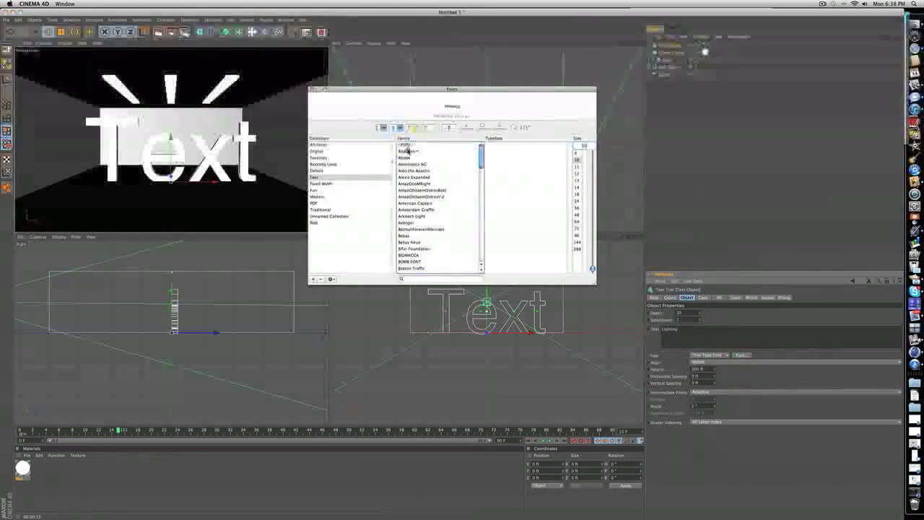
click(416, 183)
click(420, 216)
click(416, 235)
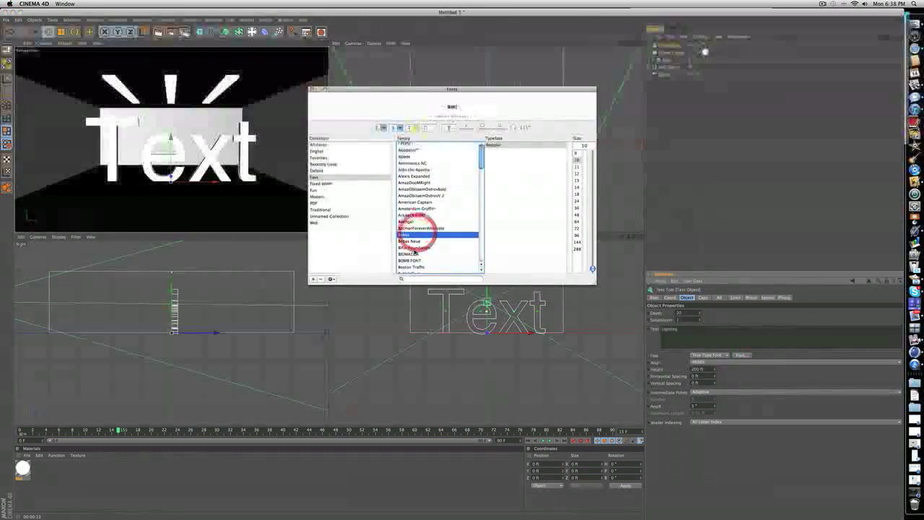
click(415, 249)
scroll(410, 243, down, 3)
click(405, 203)
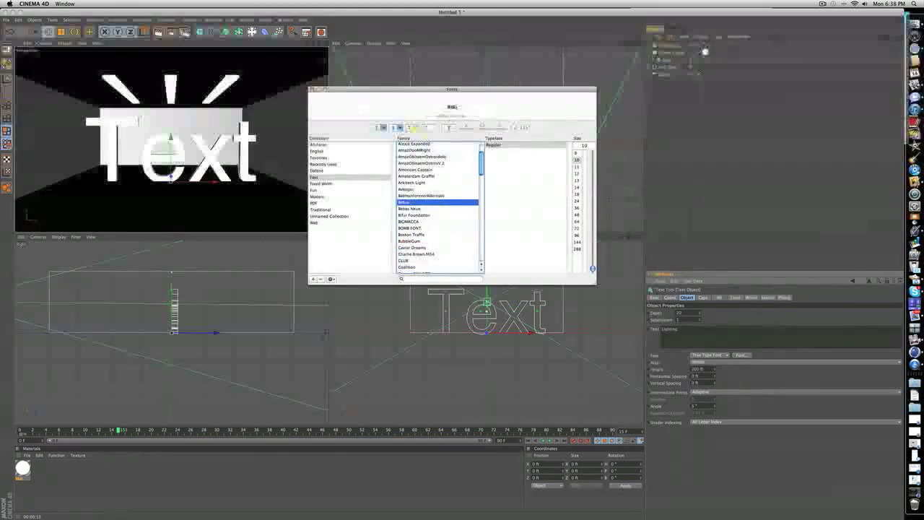
click(313, 90)
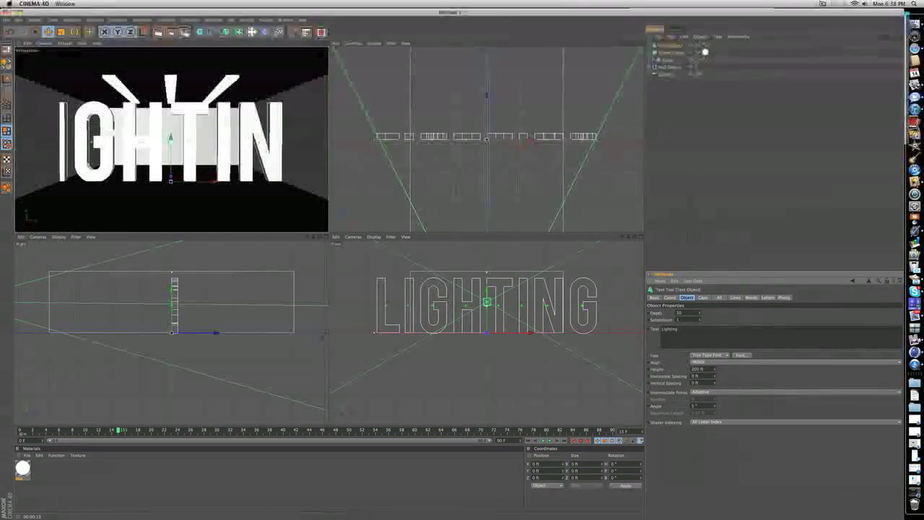
Step: Reduce the text height to about 60 ft so it fits inside the room, and adjust its extrusion depth slightly
drag(715, 370, 715, 429)
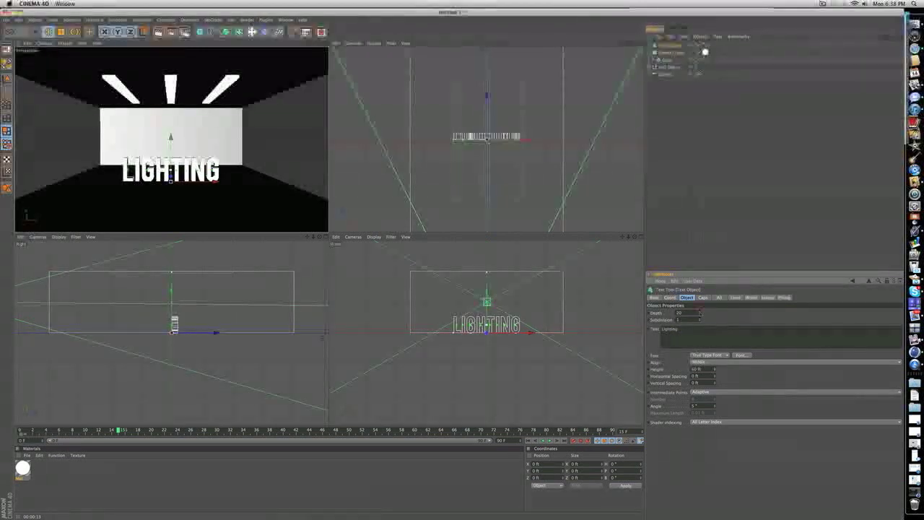
mouse_move(699, 313)
mouse_down()
mouse_move(699, 263)
mouse_move(699, 309)
mouse_up()
Step: Give the text fillet caps at start and end, each with 21 steps and a 2 ft radius
click(702, 296)
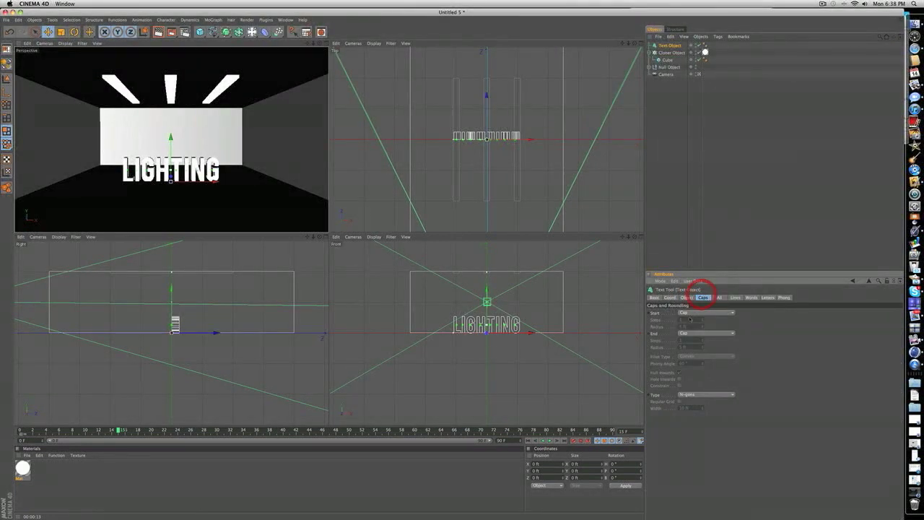
click(704, 312)
click(689, 340)
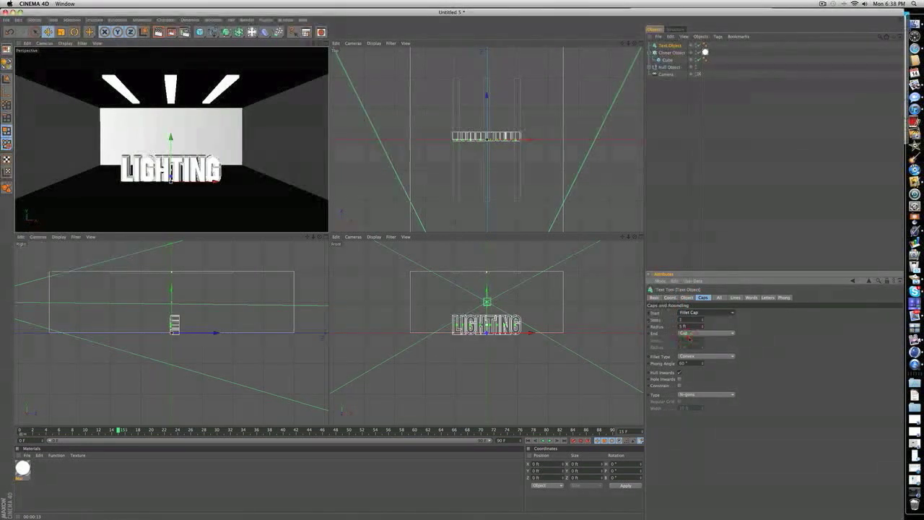
click(687, 334)
click(687, 359)
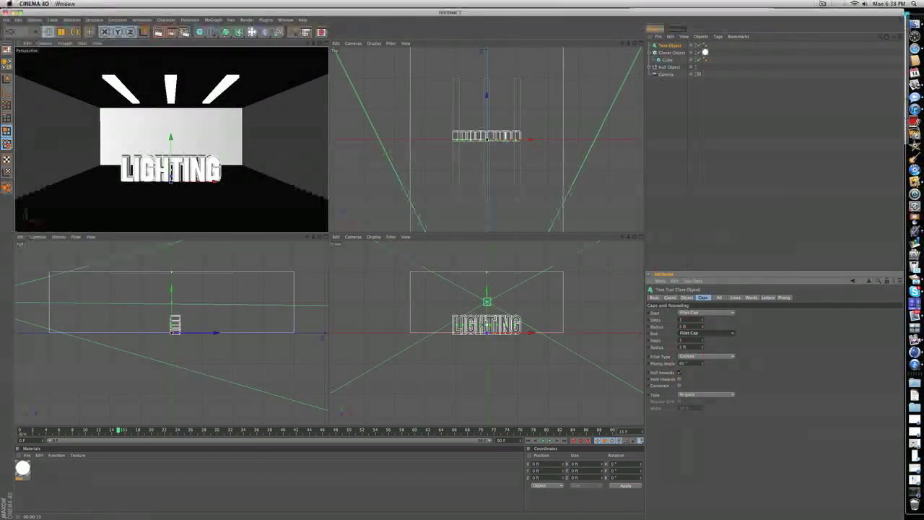
drag(702, 327, 702, 347)
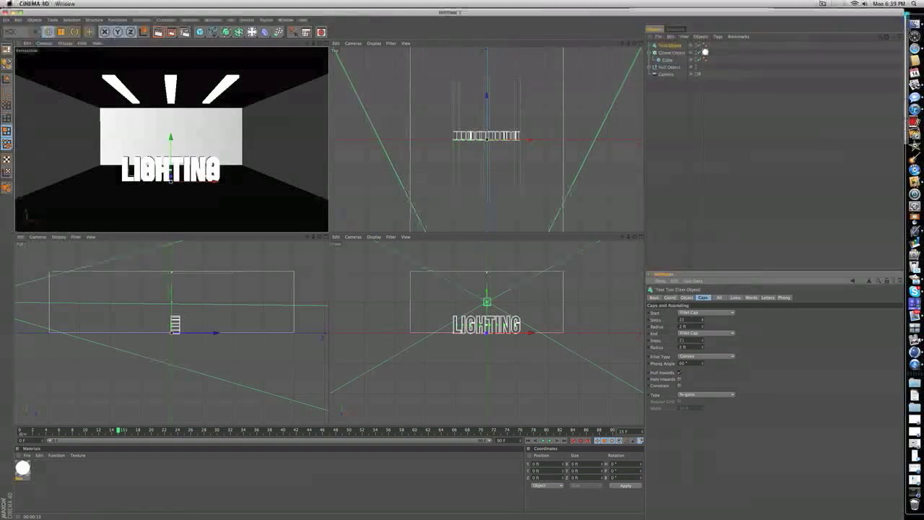
Step: Deselect the text and render the perspective view to judge it under the ceiling lights
click(712, 166)
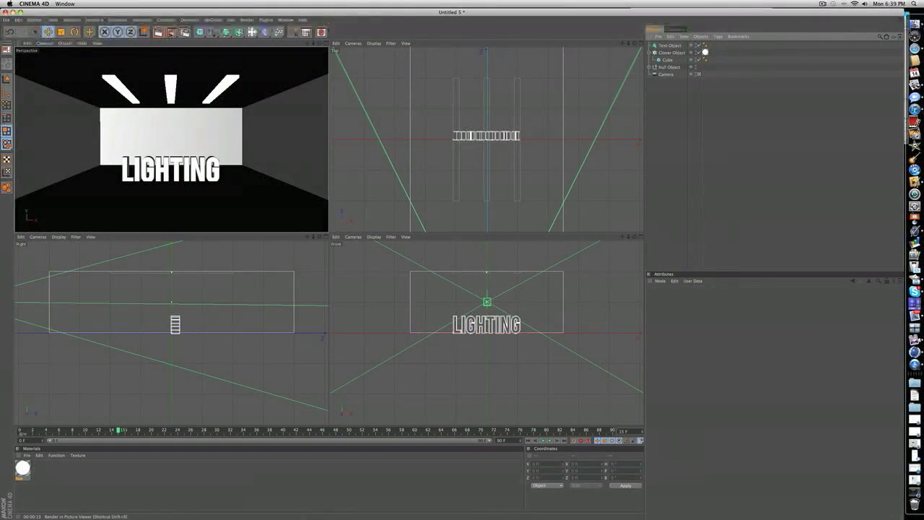
click(158, 32)
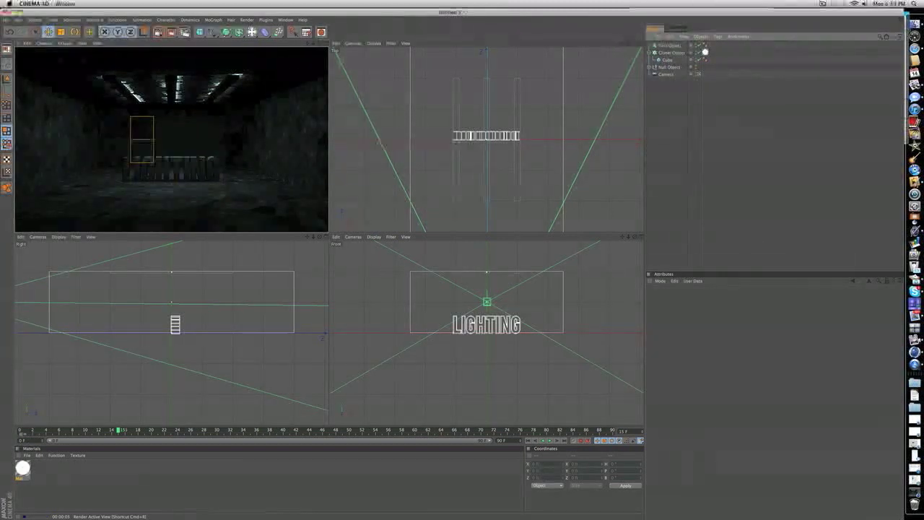
key(super+r)
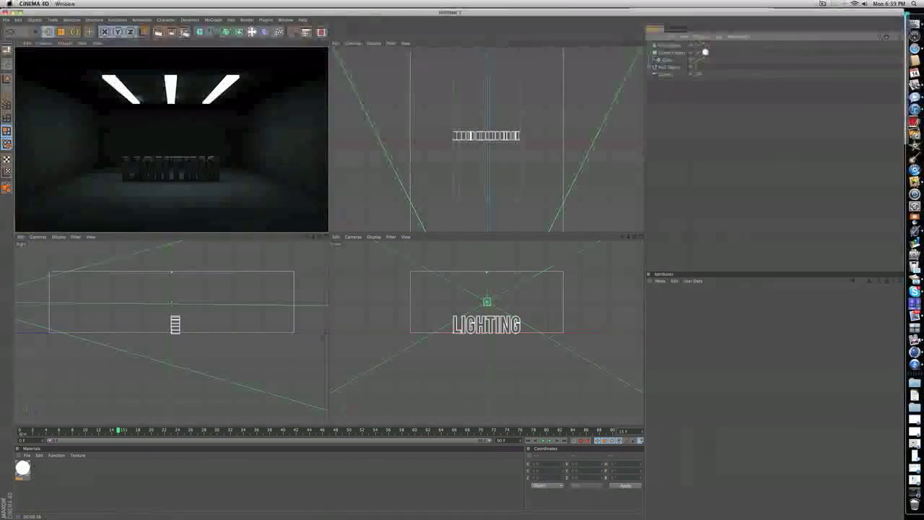
Step: Create a second material and enable its reflection with a Fresnel texture
double_click(40, 468)
double_click(23, 468)
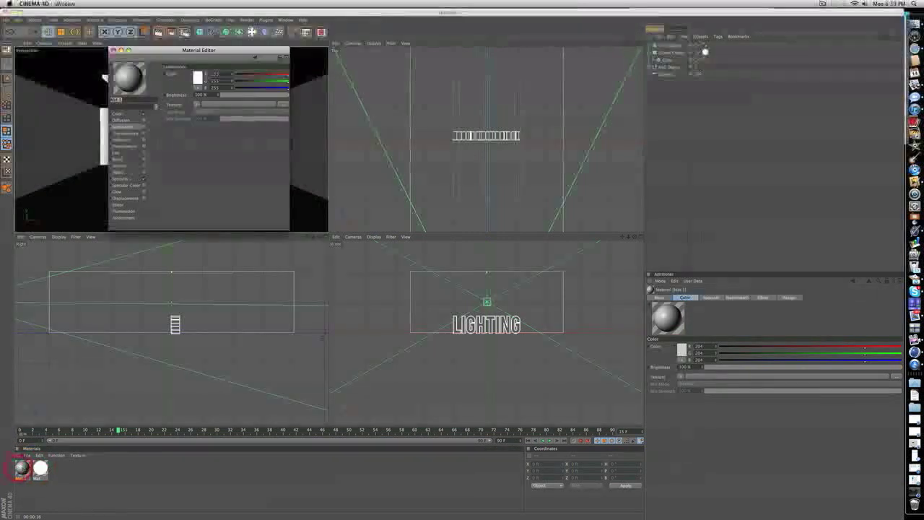
click(143, 139)
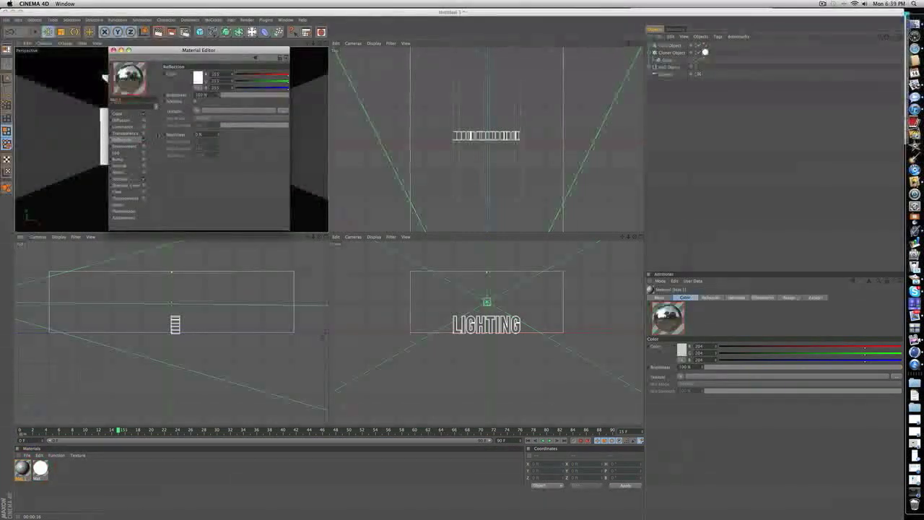
click(195, 112)
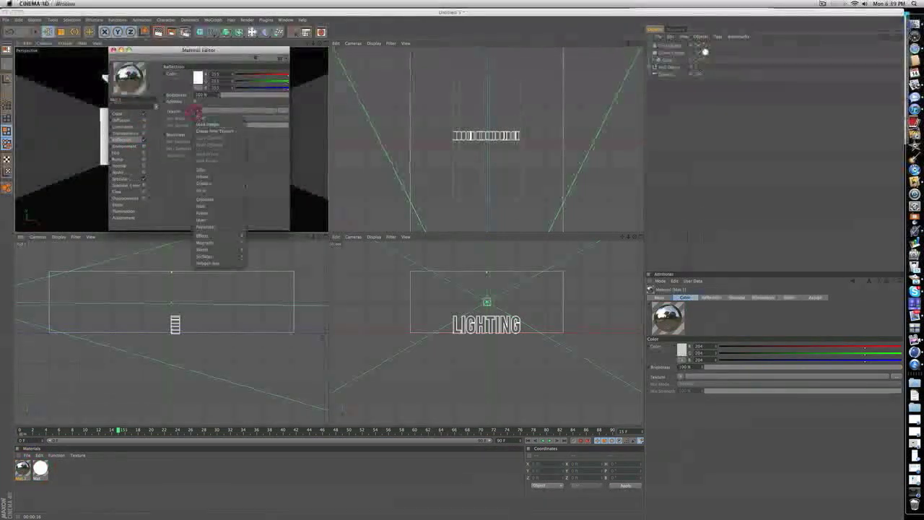
click(213, 177)
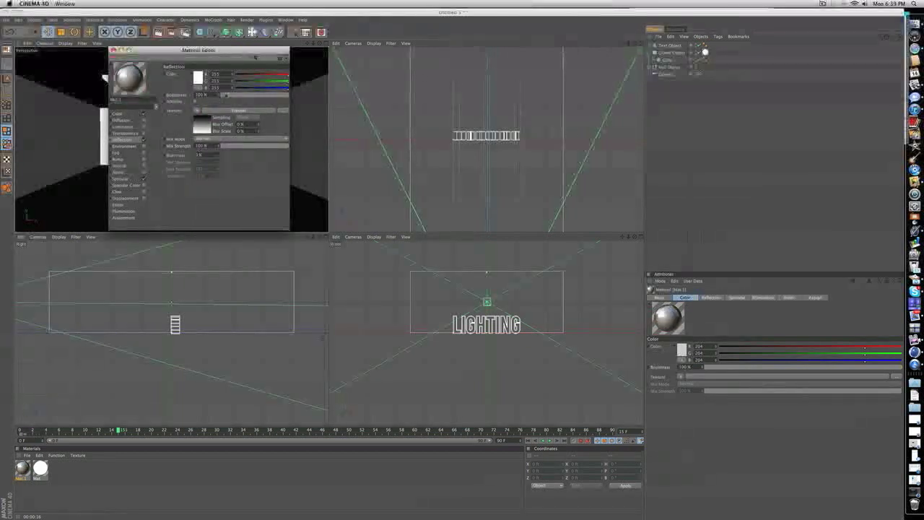
Step: Set the material's reflection to 9% brightness, 28% mix strength and 4% blurriness
click(224, 96)
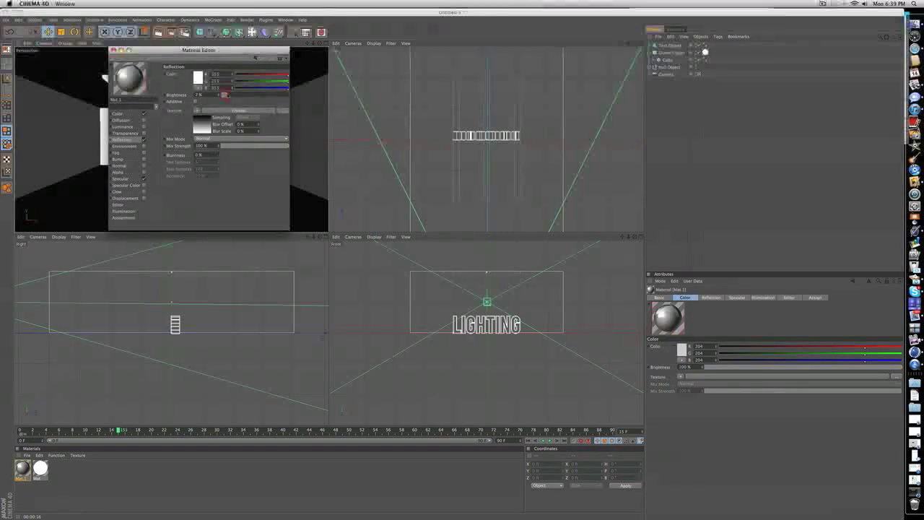
click(244, 146)
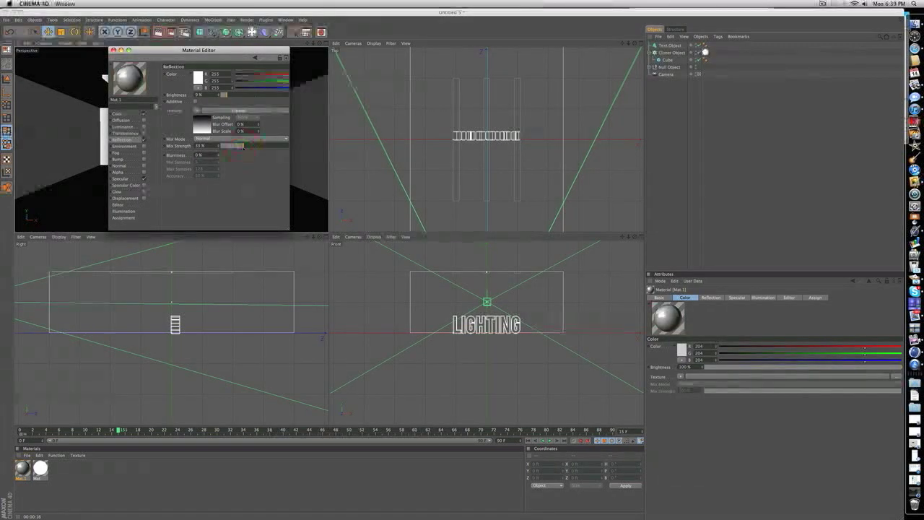
drag(243, 146, 239, 145)
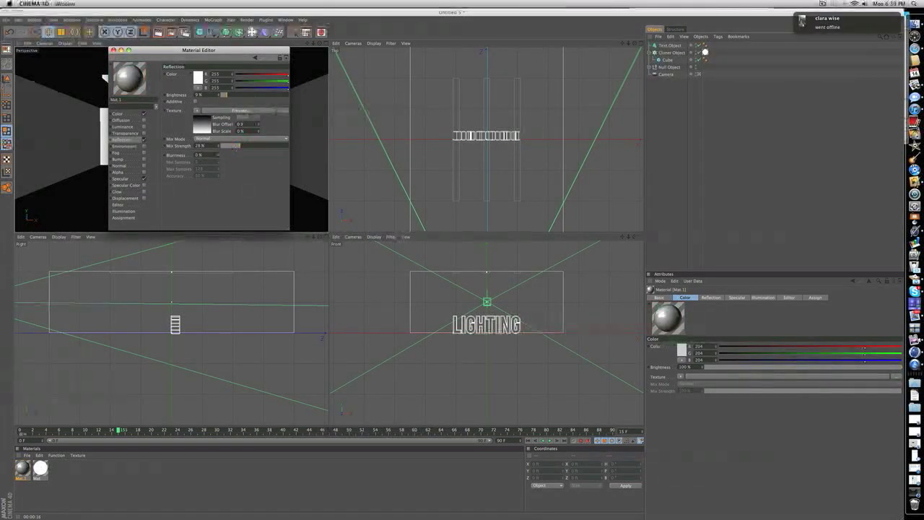
click(219, 156)
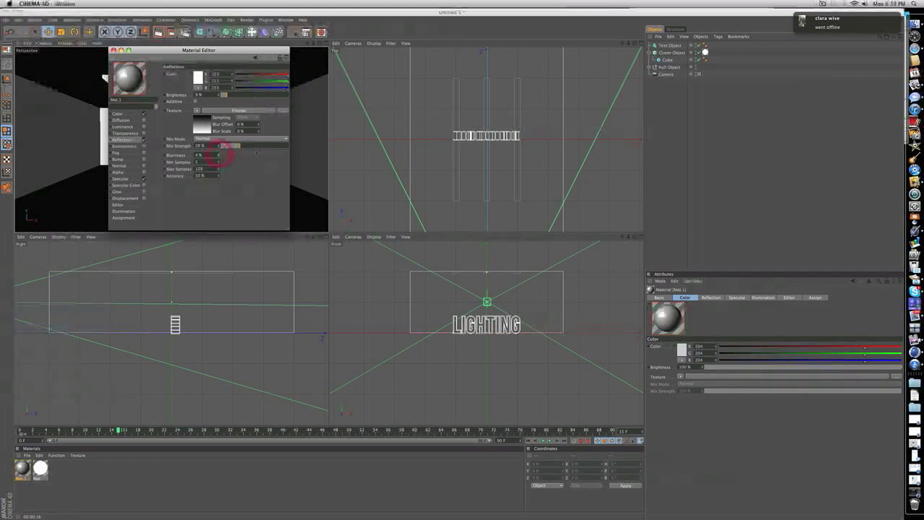
click(114, 51)
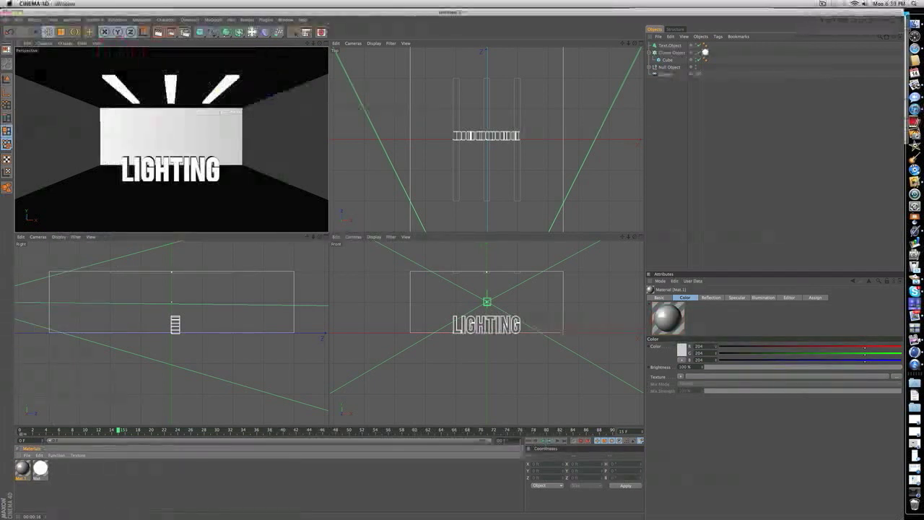
Step: Apply the reflective material to the text object and render the perspective view at frame 25
drag(160, 171, 159, 169)
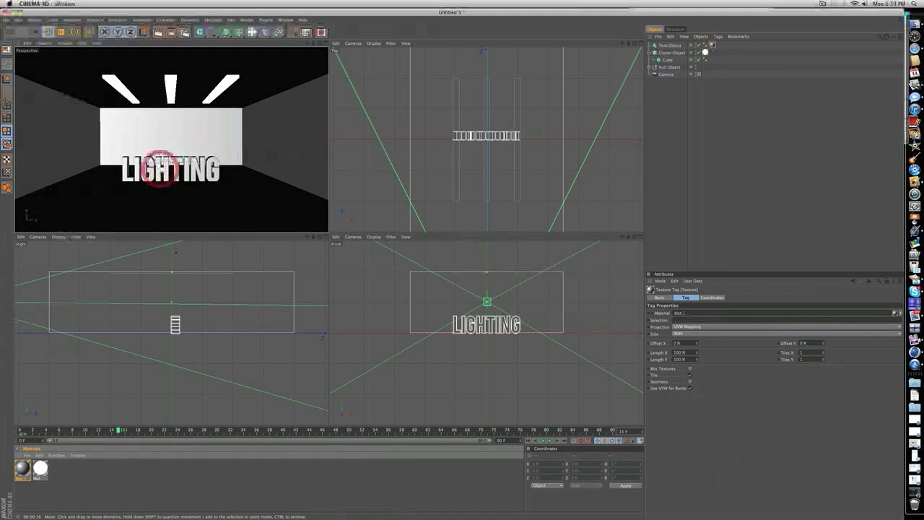
drag(119, 430, 186, 430)
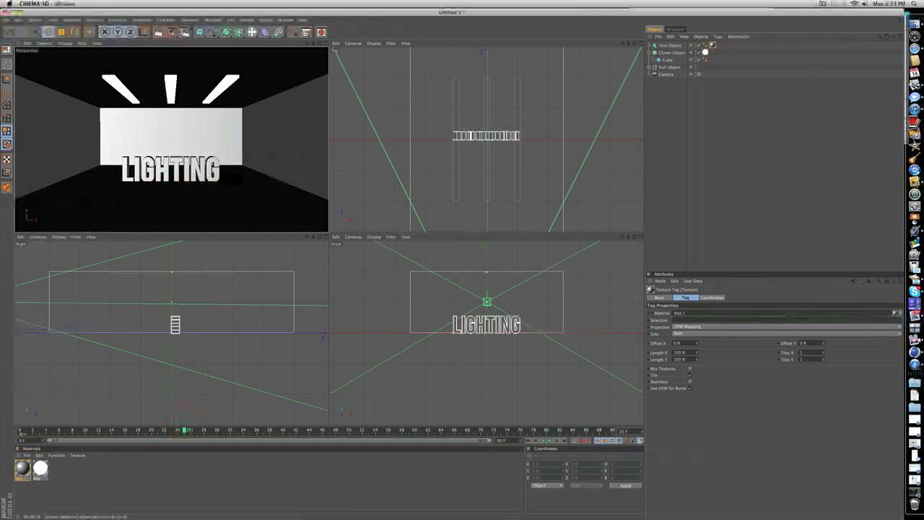
click(159, 32)
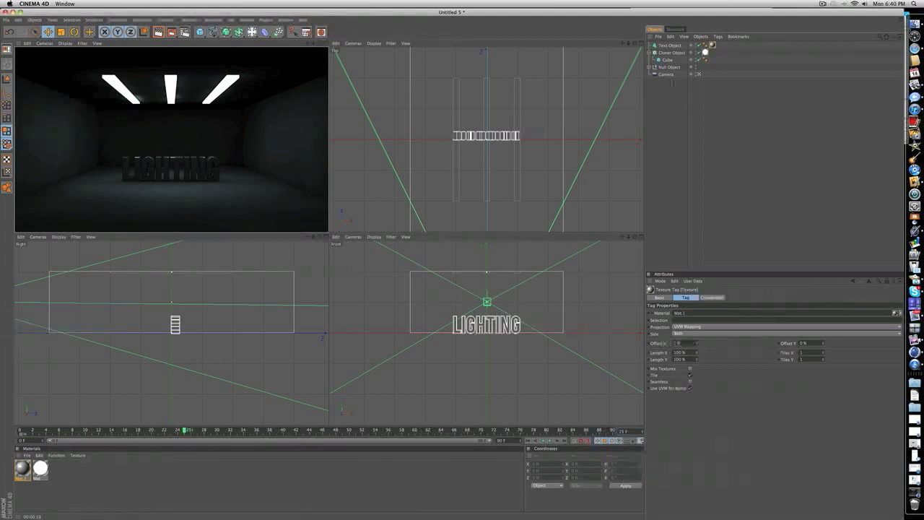
click(673, 82)
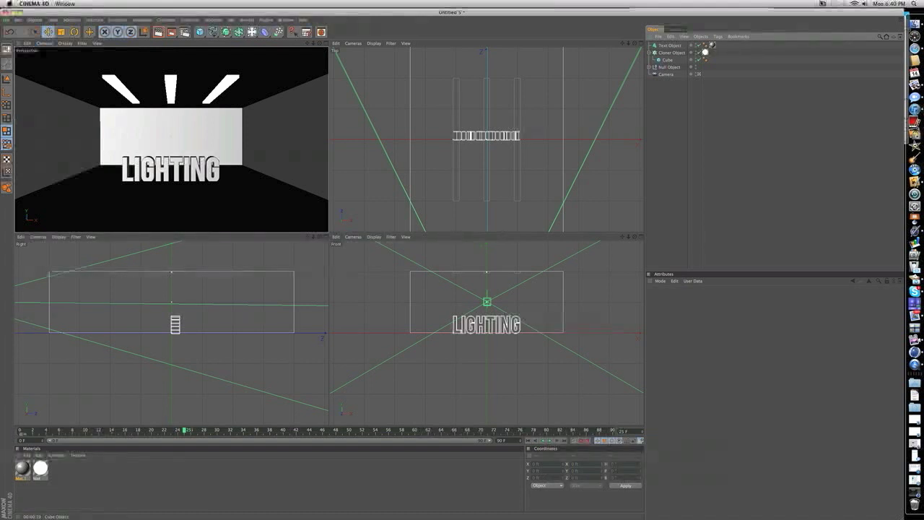
click(822, 4)
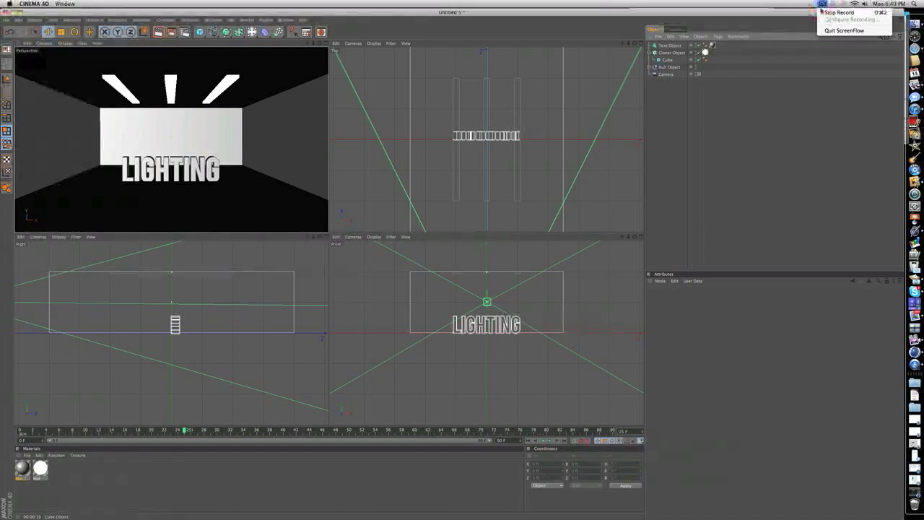